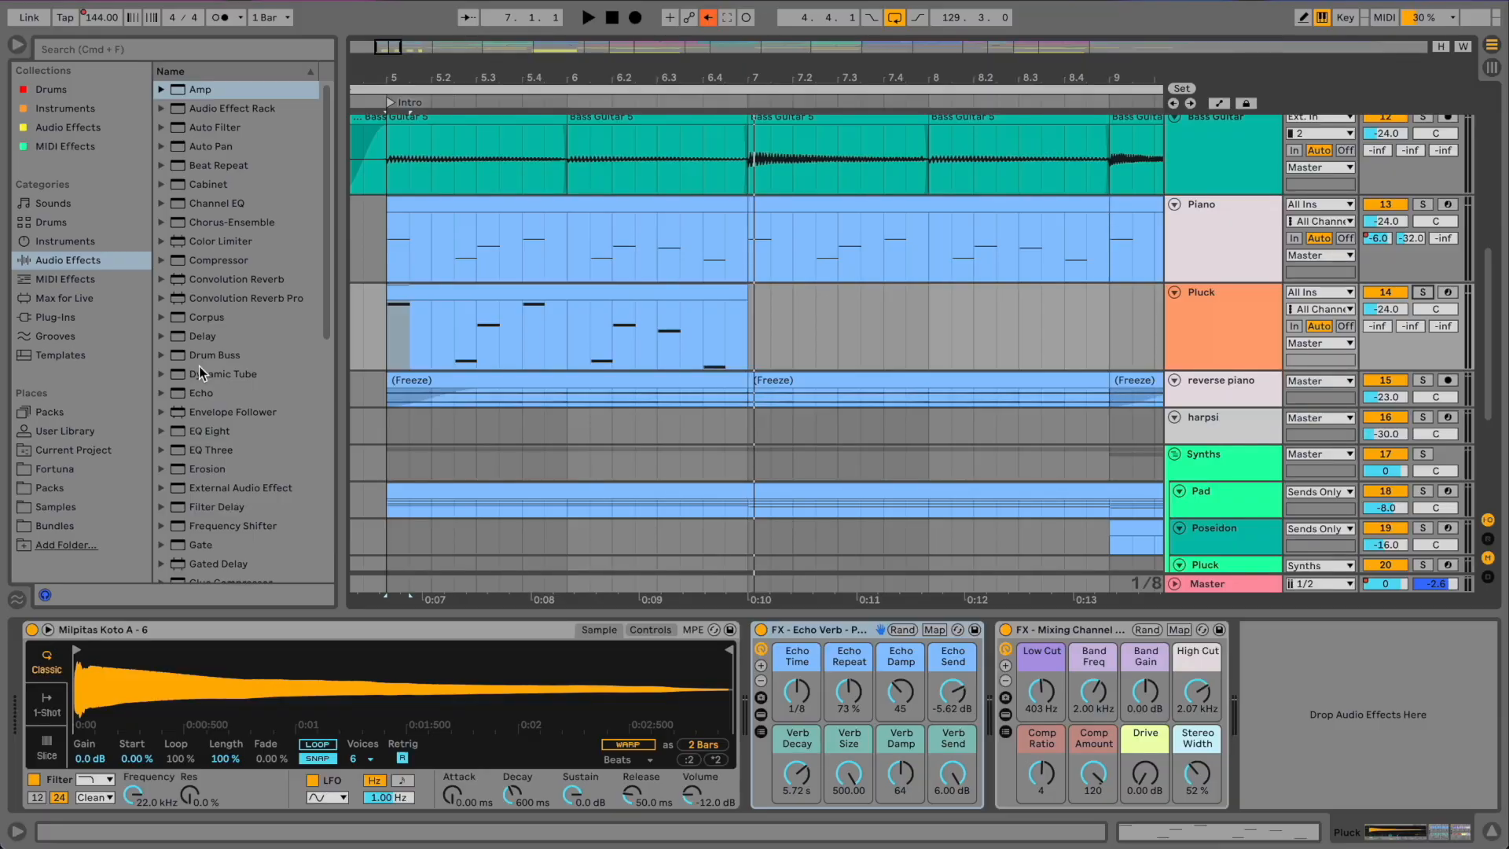
# - Insert the Tuner audio effect on the Pluck track, between the koto sampler and the Echo Verb rack
pyautogui.scroll(-10, 200, 366)
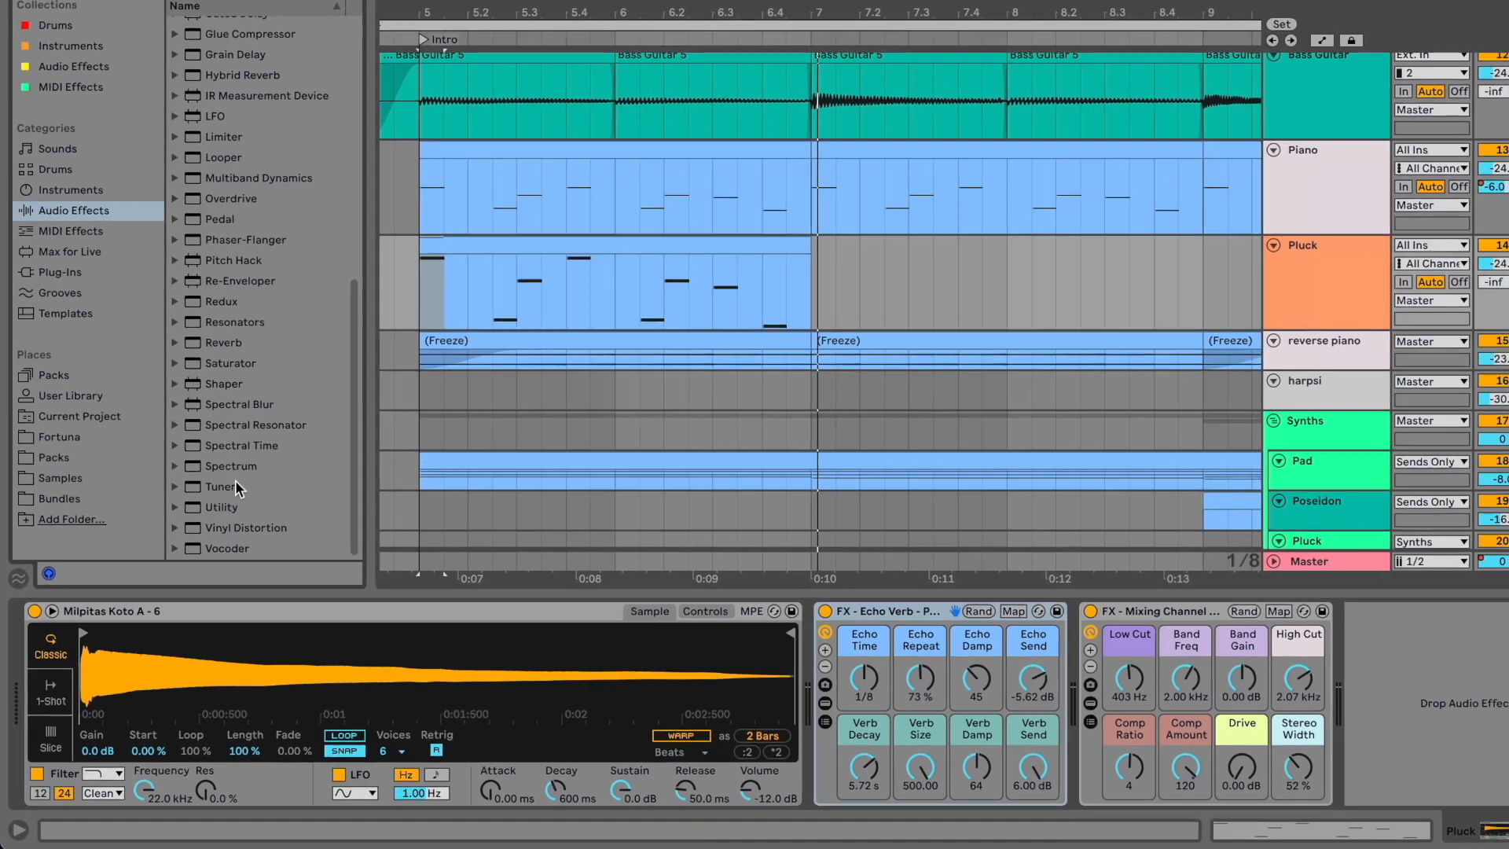
pyautogui.click(208, 516)
pyautogui.moveTo(269, 421); pyautogui.dragTo(981, 720)
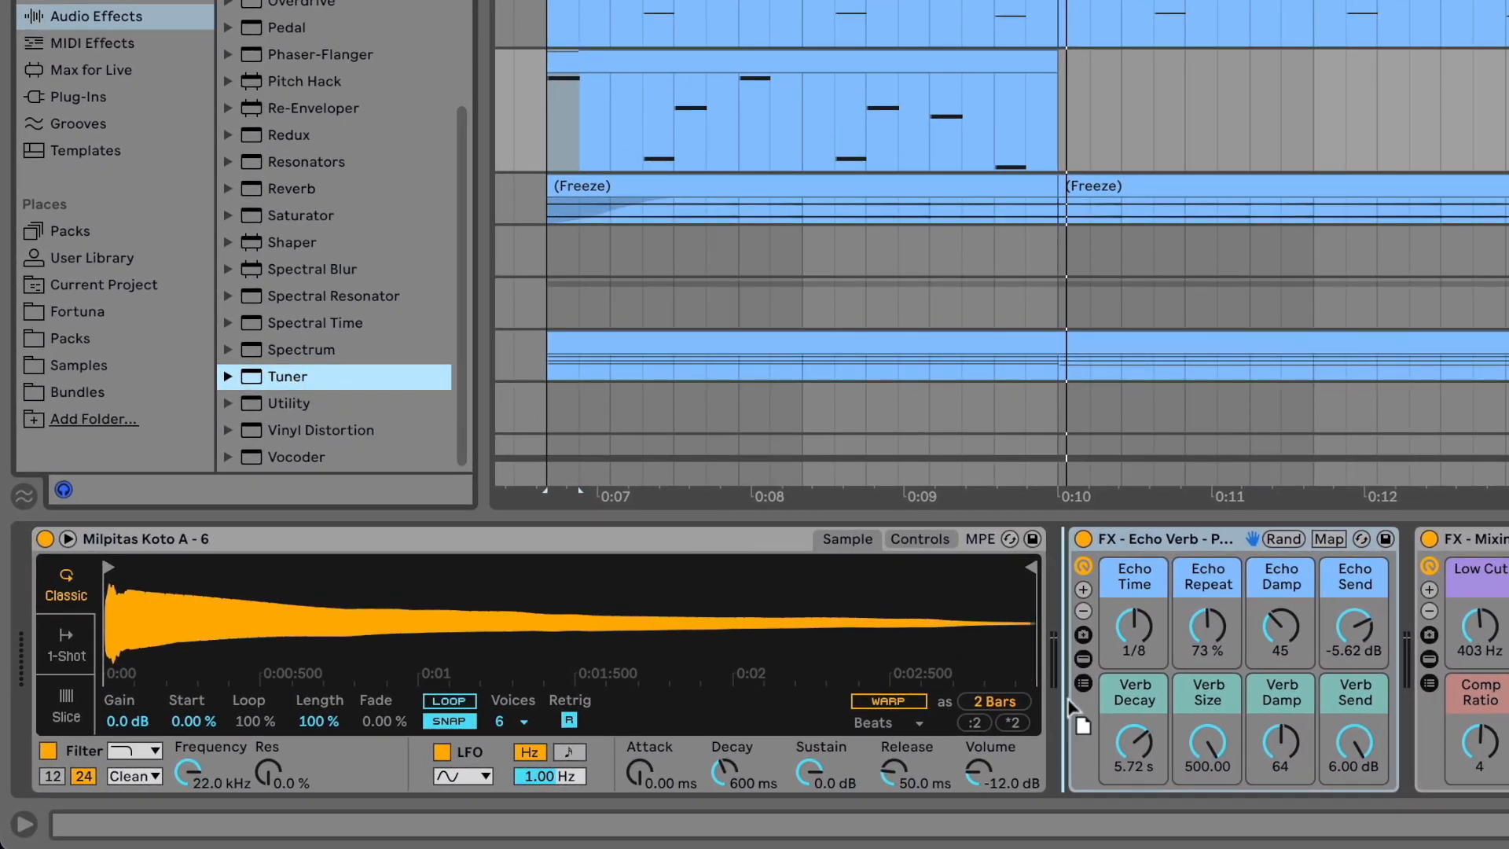
pyautogui.moveTo(1067, 698); pyautogui.dragTo(1071, 707)
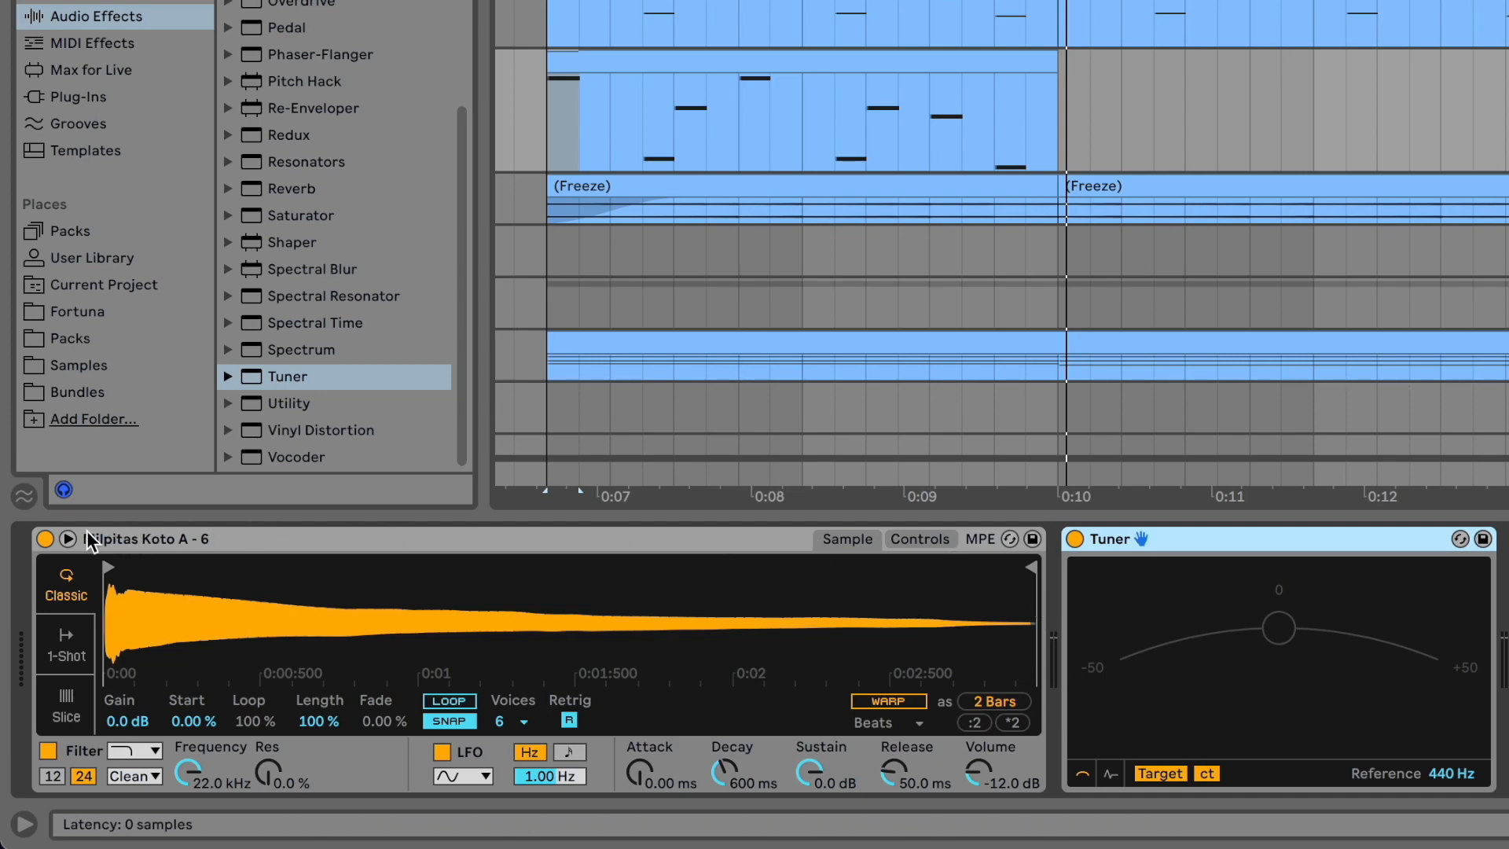
# - Play the koto sample through the tuner and tune it to C by setting Transpose to -3 st and Detune to -2 ct
pyautogui.click(69, 538)
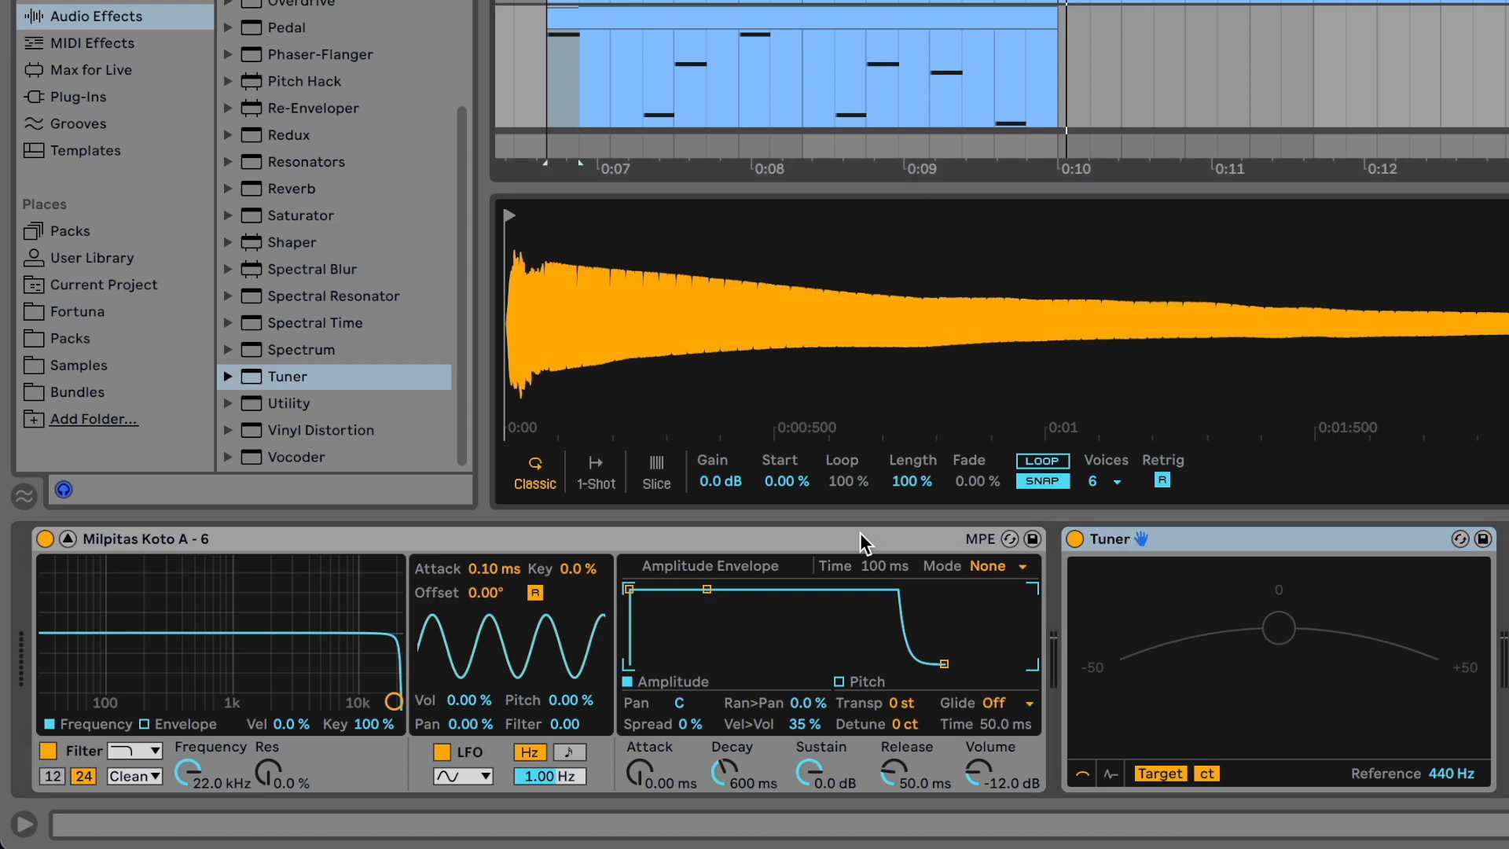
pyautogui.press('a')
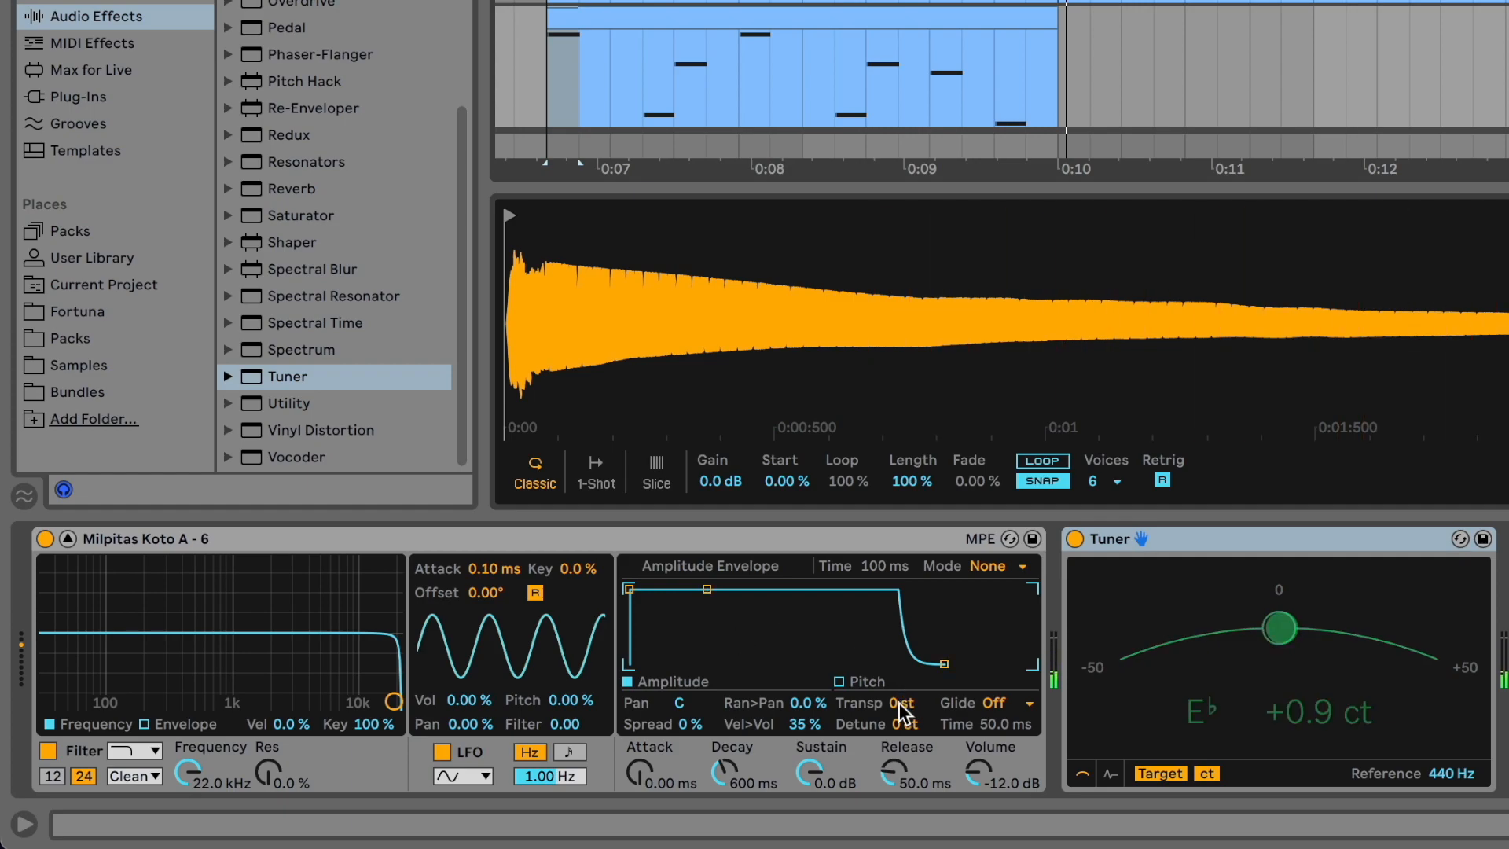
pyautogui.press('a')
pyautogui.moveTo(901, 711)
pyautogui.mouseDown()
pyautogui.moveTo(901, 689)
pyautogui.moveTo(898, 728)
pyautogui.mouseUp()
pyautogui.press('a')
pyautogui.hscroll(1, 902, 714)
pyautogui.press('a')
pyautogui.press('a')
pyautogui.hscroll(1, 903, 729)
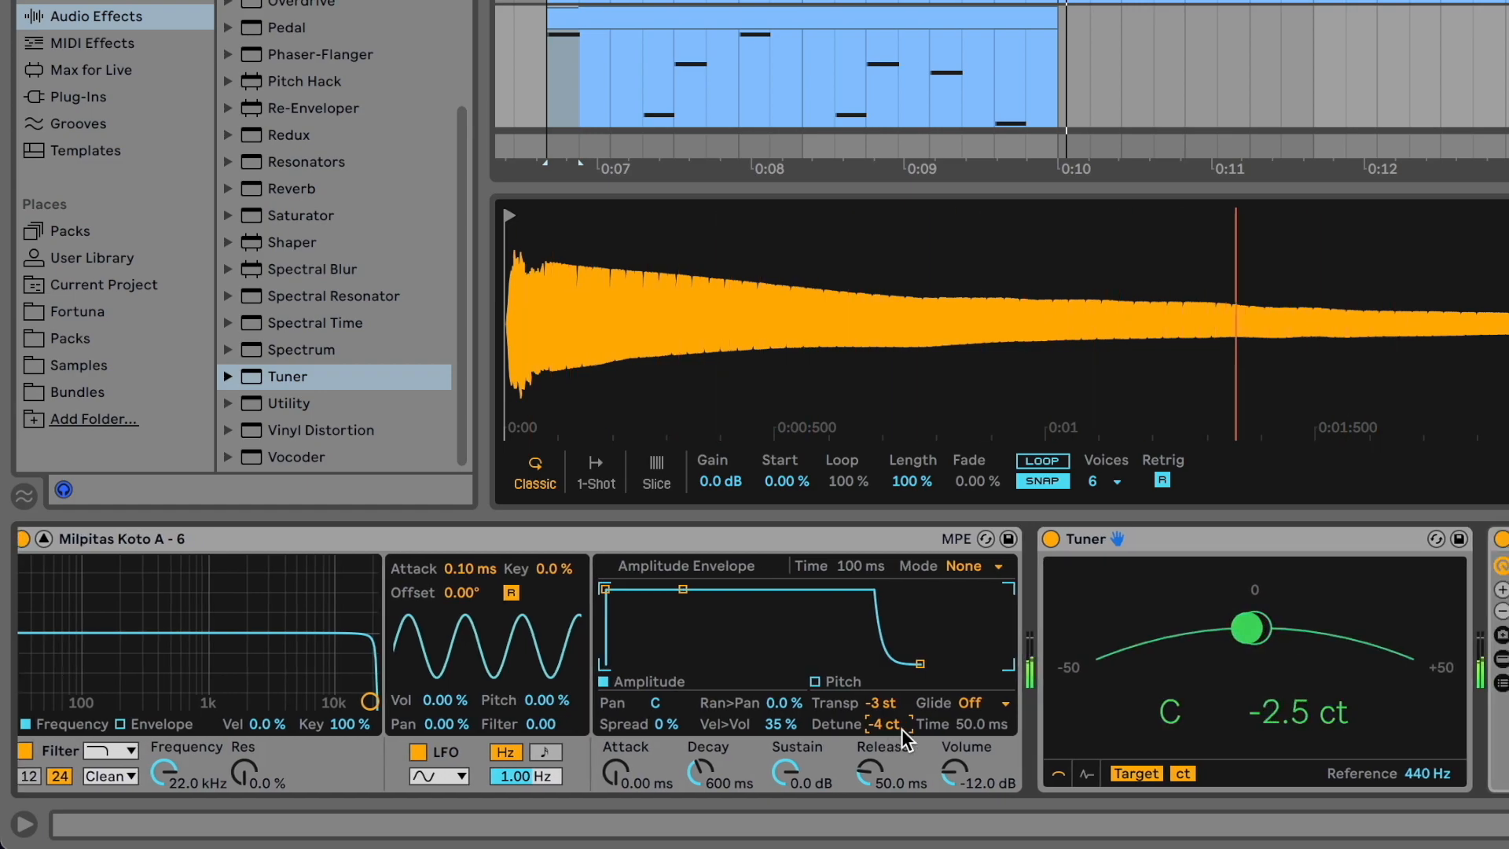
pyautogui.hscroll(1, 902, 729)
pyautogui.press('a')
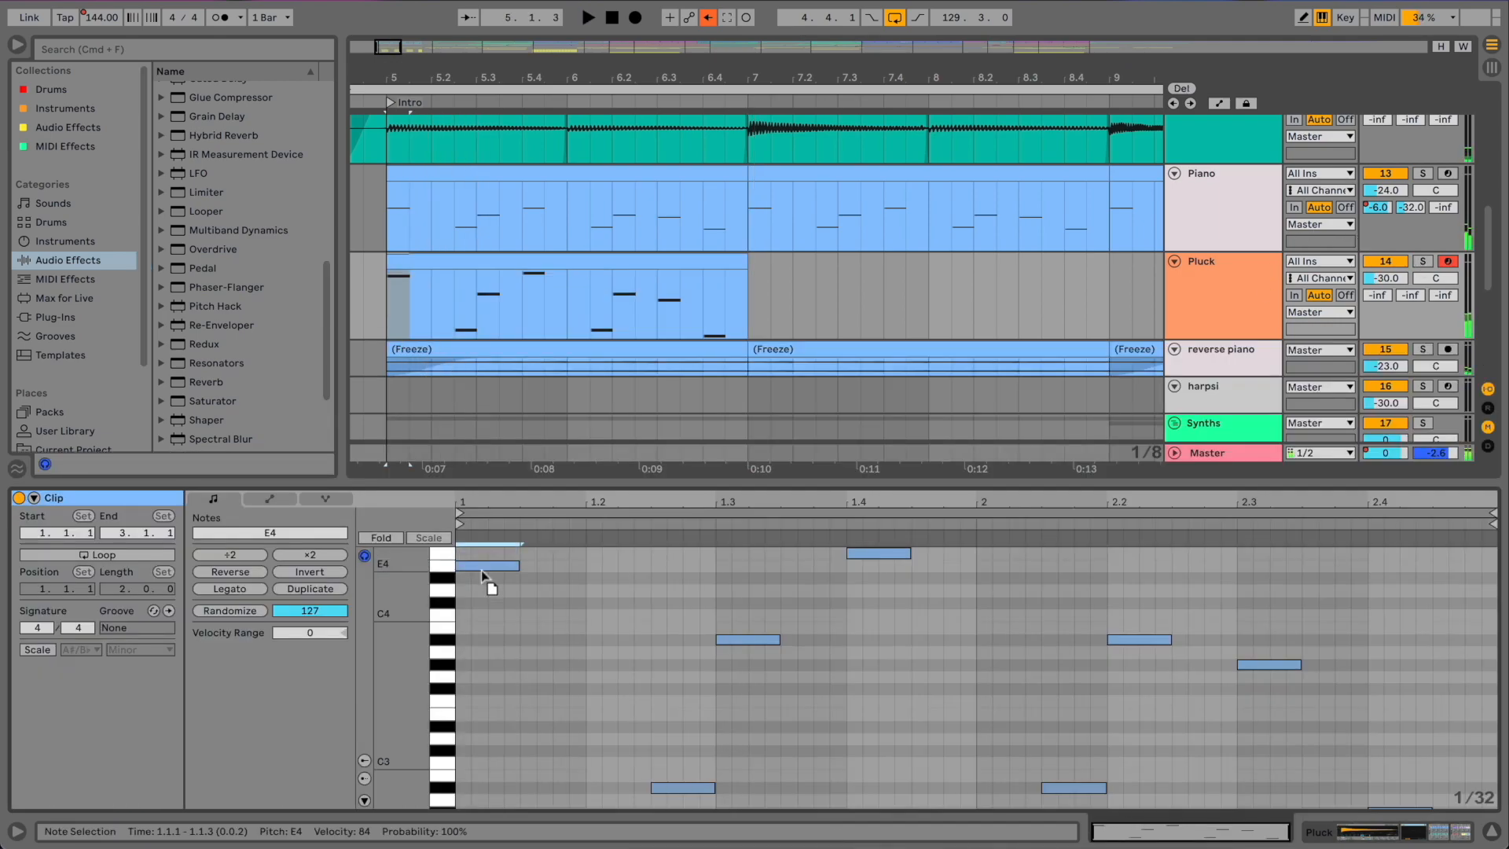
# - Thin out the Pluck clip during playback by deleting its A#2 and A#3 notes and the final low note
pyautogui.moveTo(488, 579); pyautogui.dragTo(489, 647)
pyautogui.press('BackSpace')
pyautogui.press('space')
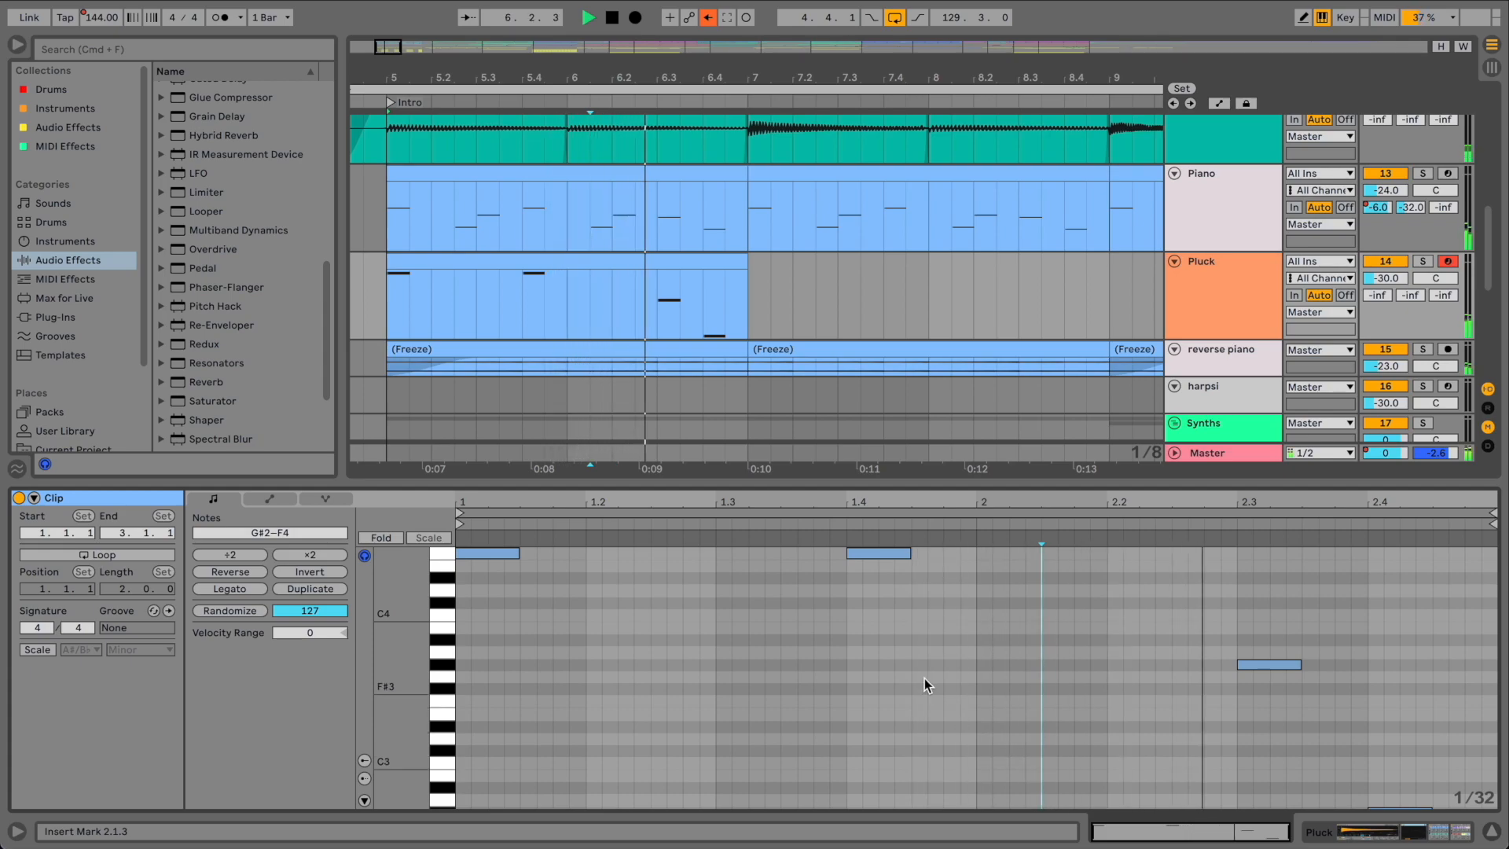
pyautogui.scroll(-1, 1178, 695)
pyautogui.scroll(-5, 1179, 694)
pyautogui.click(1399, 757)
pyautogui.press('BackSpace')
pyautogui.scroll(4, 835, 583)
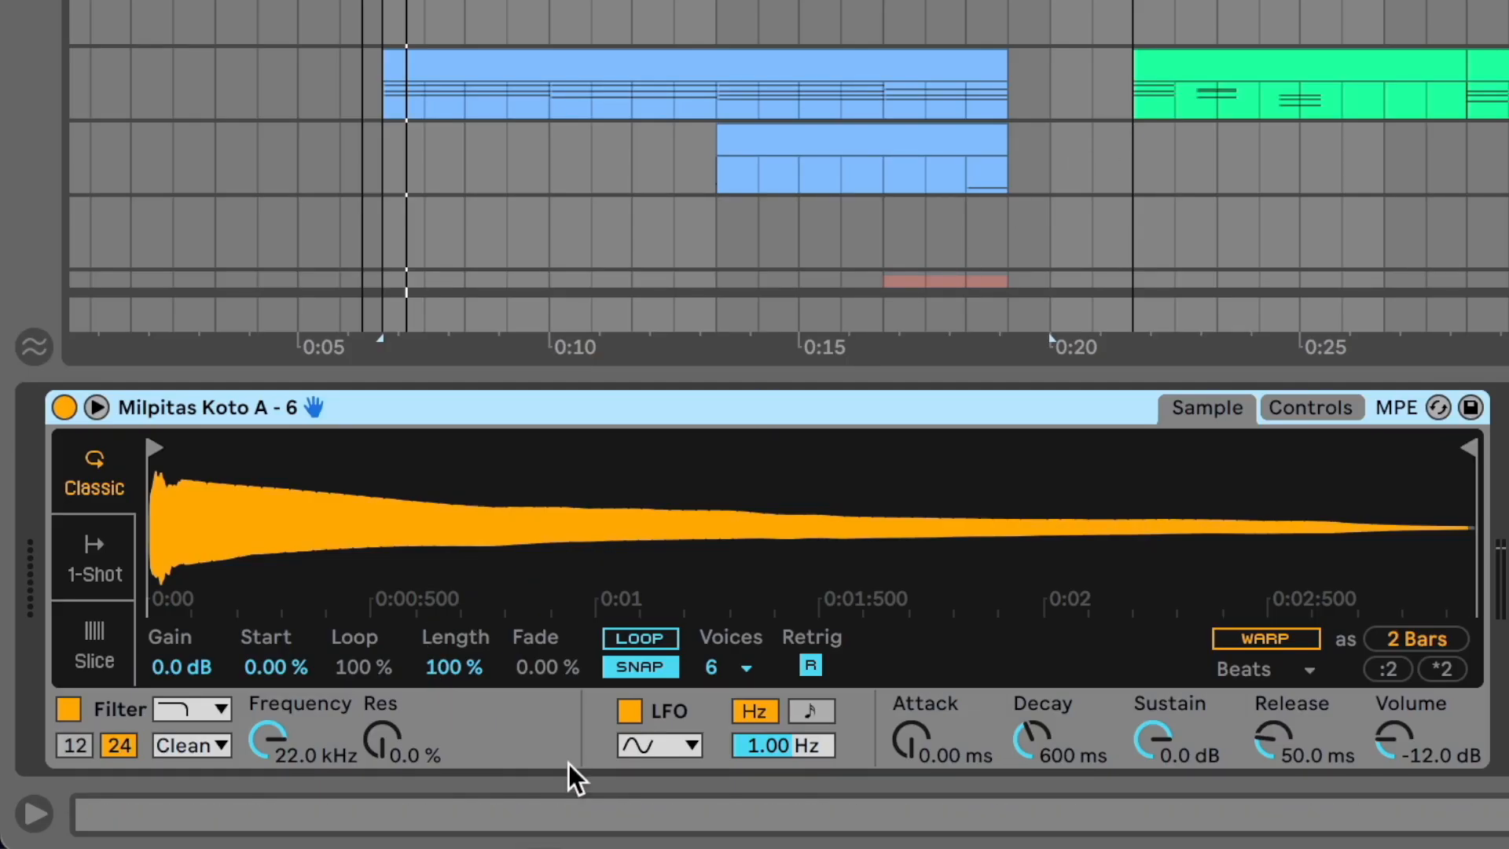
# - Turn on looping for the koto sample and reduce its Length and Loop amounts
pyautogui.click(654, 636)
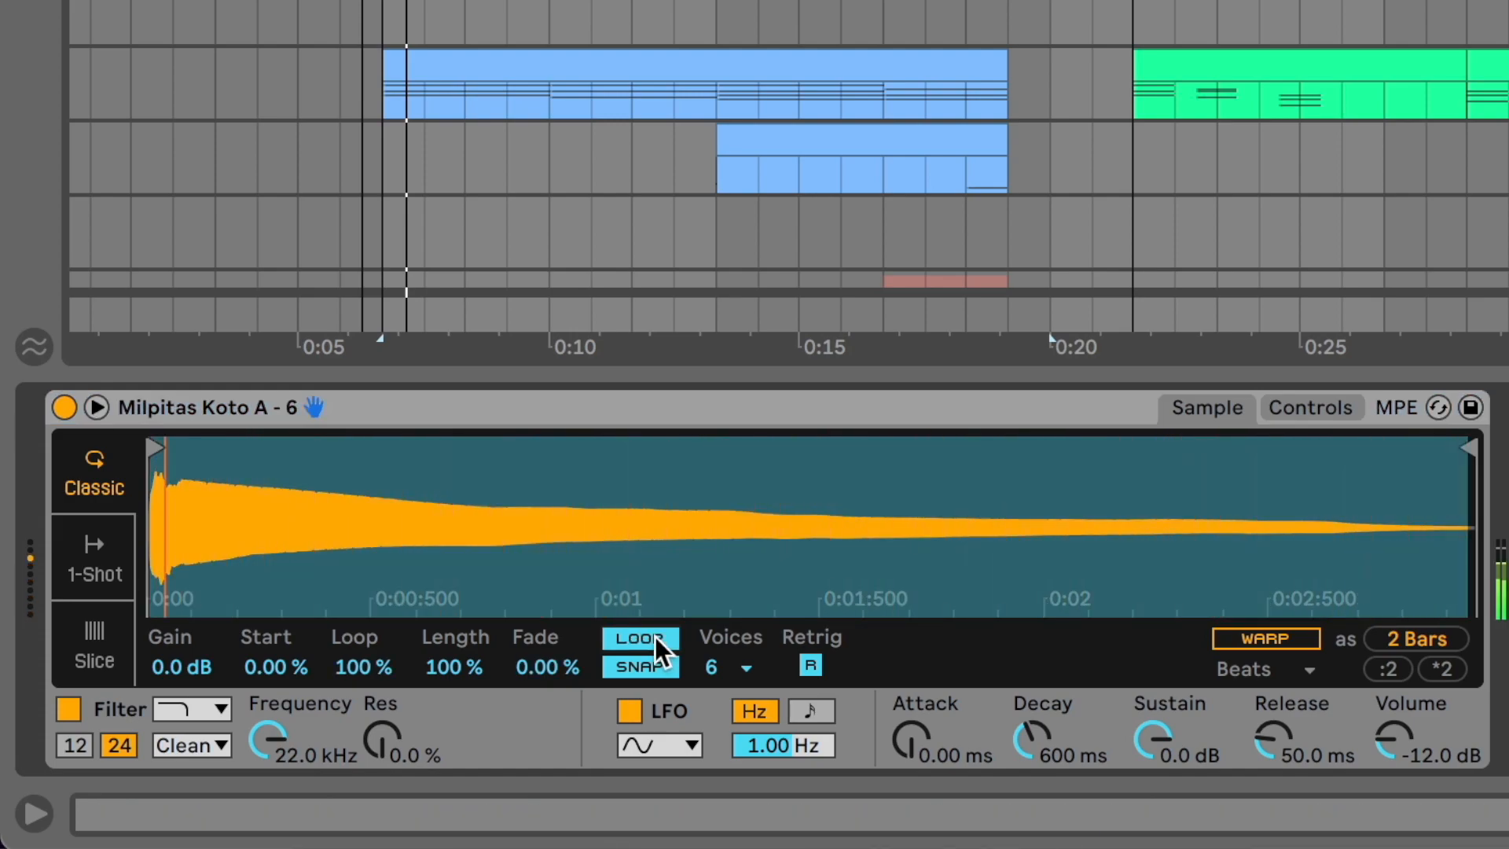
pyautogui.moveTo(463, 664); pyautogui.dragTo(464, 728)
pyautogui.moveTo(383, 663); pyautogui.dragTo(373, 700)
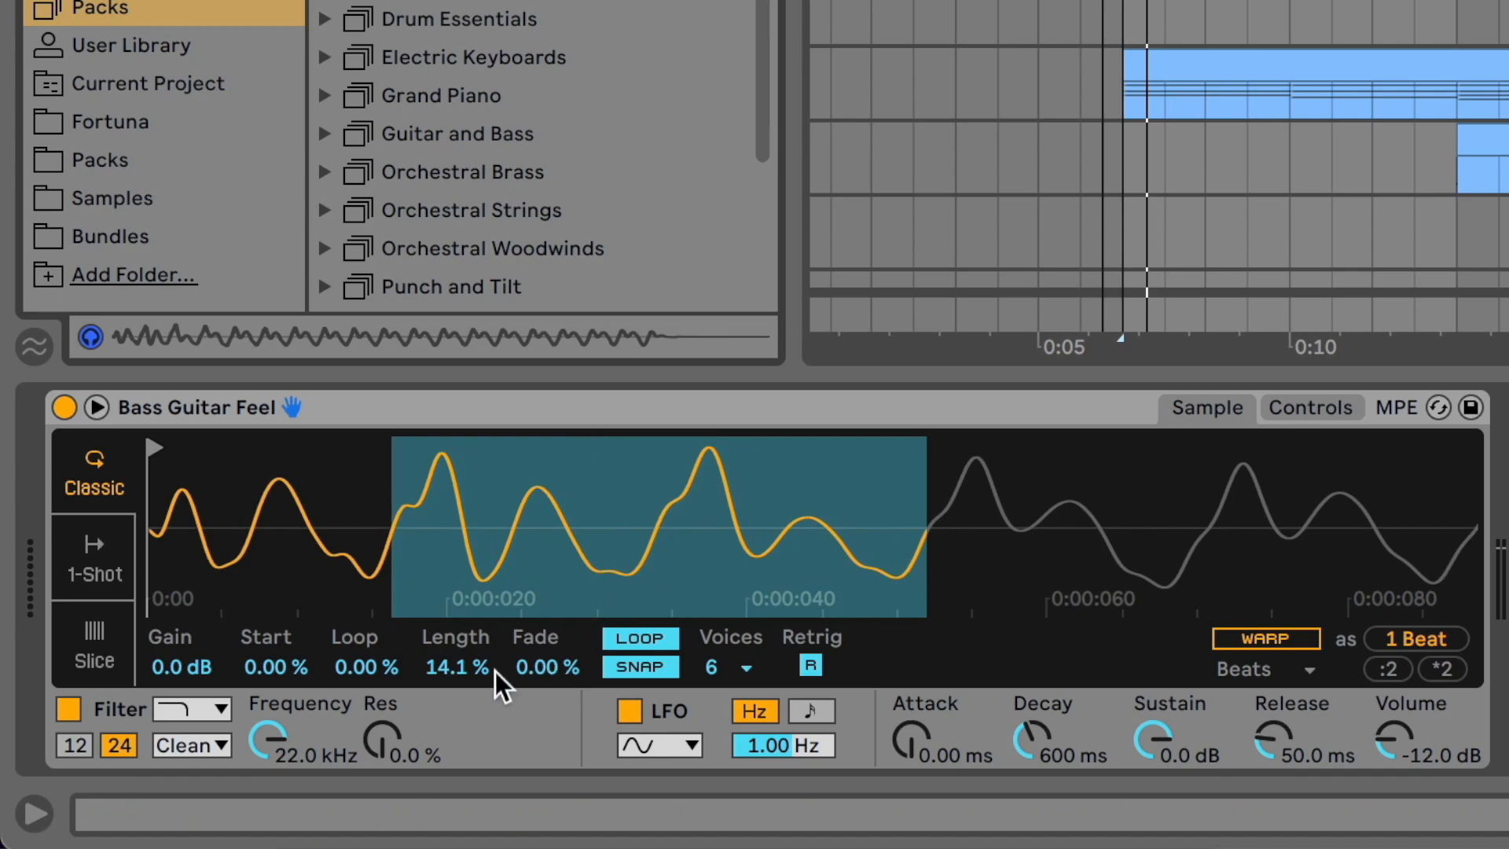
# - Vary the Length and Loop amounts of the Bass Guitar Feel sample to loop different parts of its waveform
pyautogui.moveTo(499, 668); pyautogui.dragTo(428, 639)
pyautogui.moveTo(397, 666); pyautogui.dragTo(428, 696)
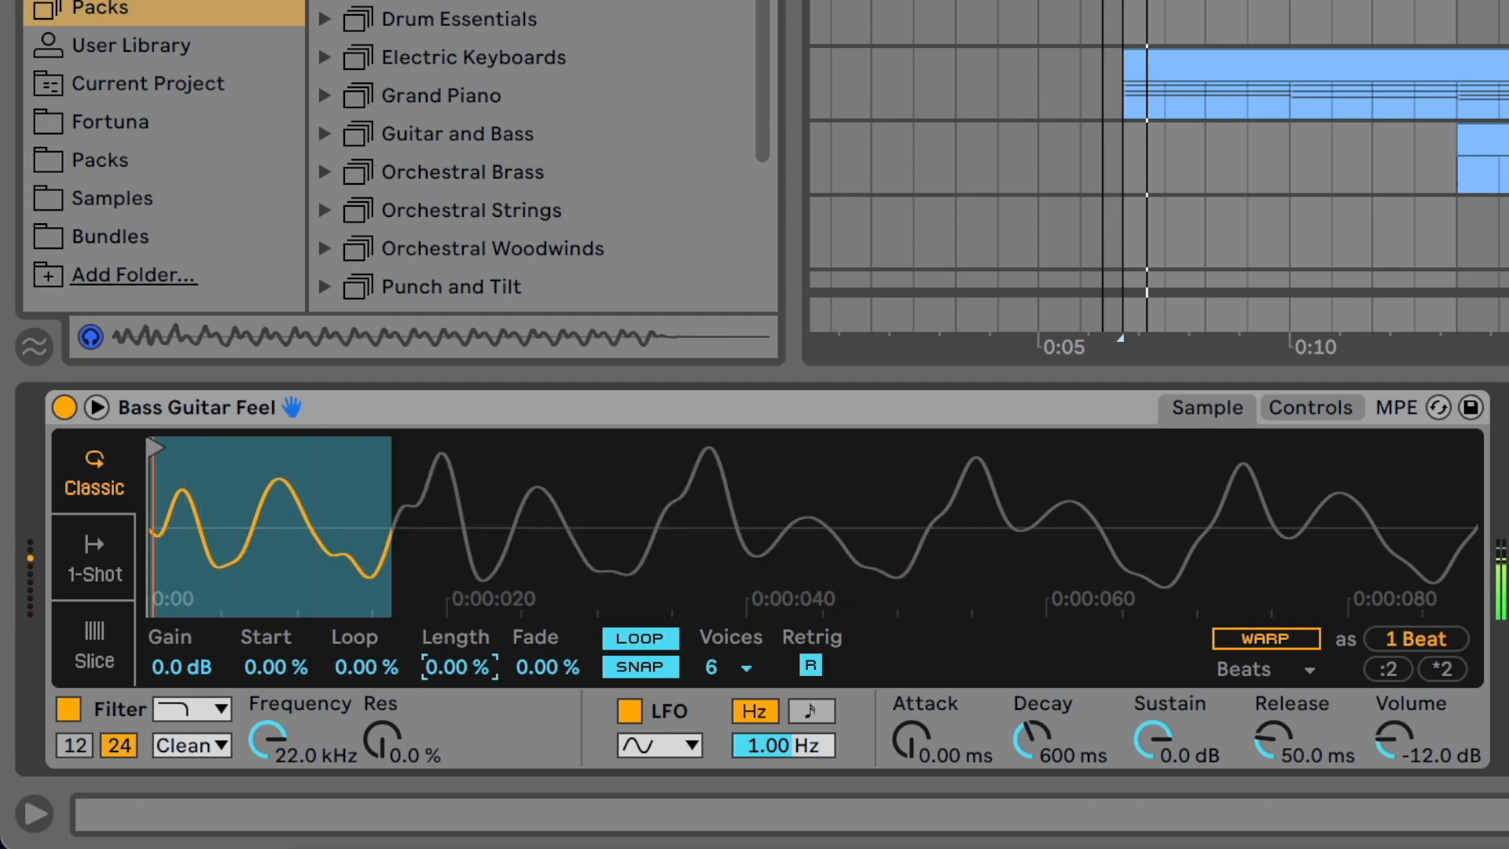
pyautogui.moveTo(474, 668)
pyautogui.mouseDown()
pyautogui.moveTo(474, 625)
pyautogui.moveTo(456, 675)
pyautogui.moveTo(455, 644)
pyautogui.mouseUp()
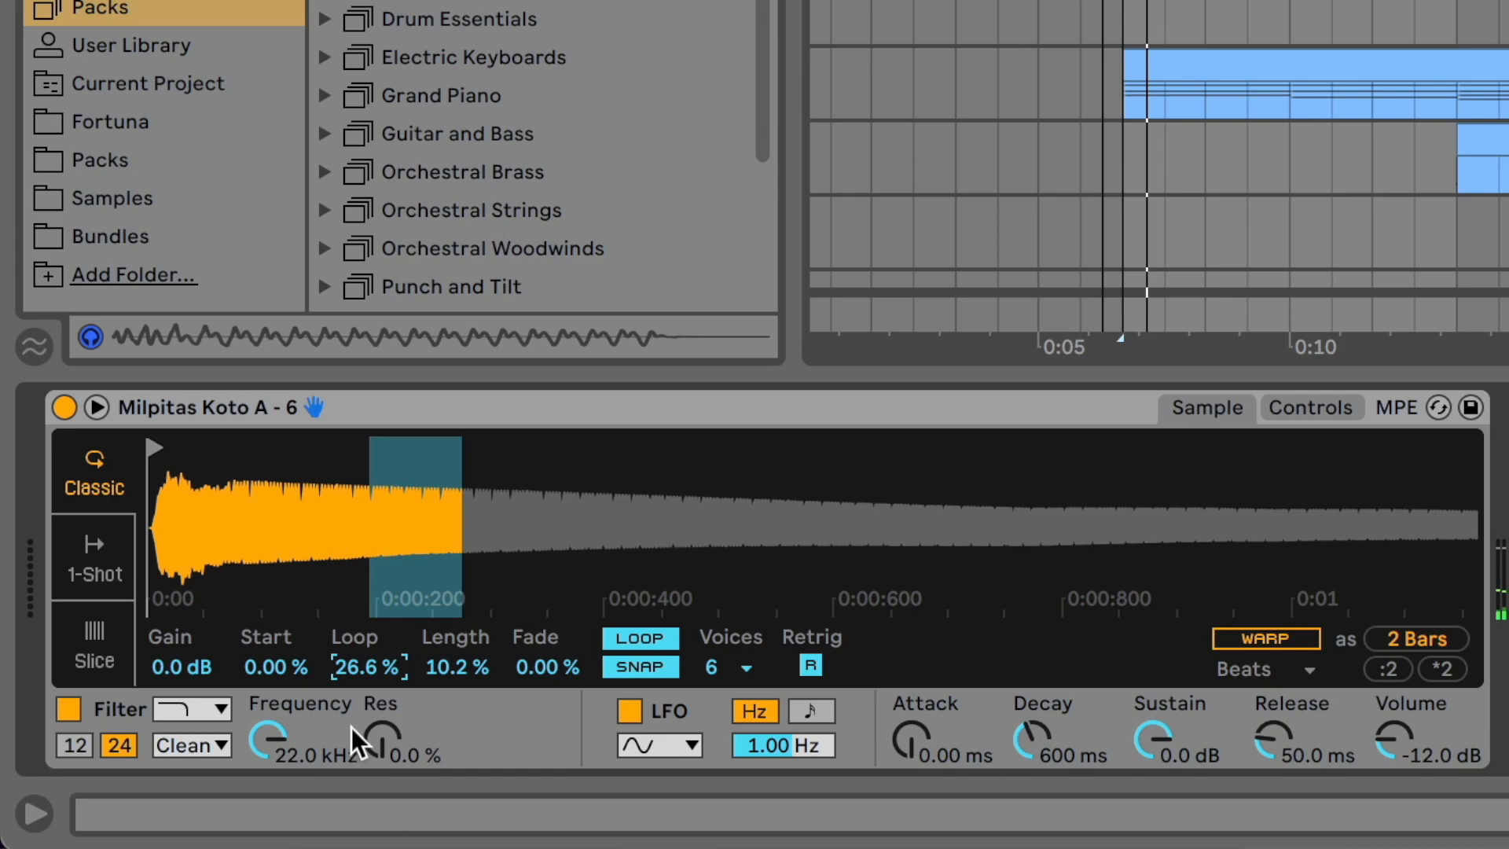
# - Raise the loop Fade of the koto sample and limit the sampler to 1 voice
pyautogui.moveTo(550, 668); pyautogui.dragTo(550, 542)
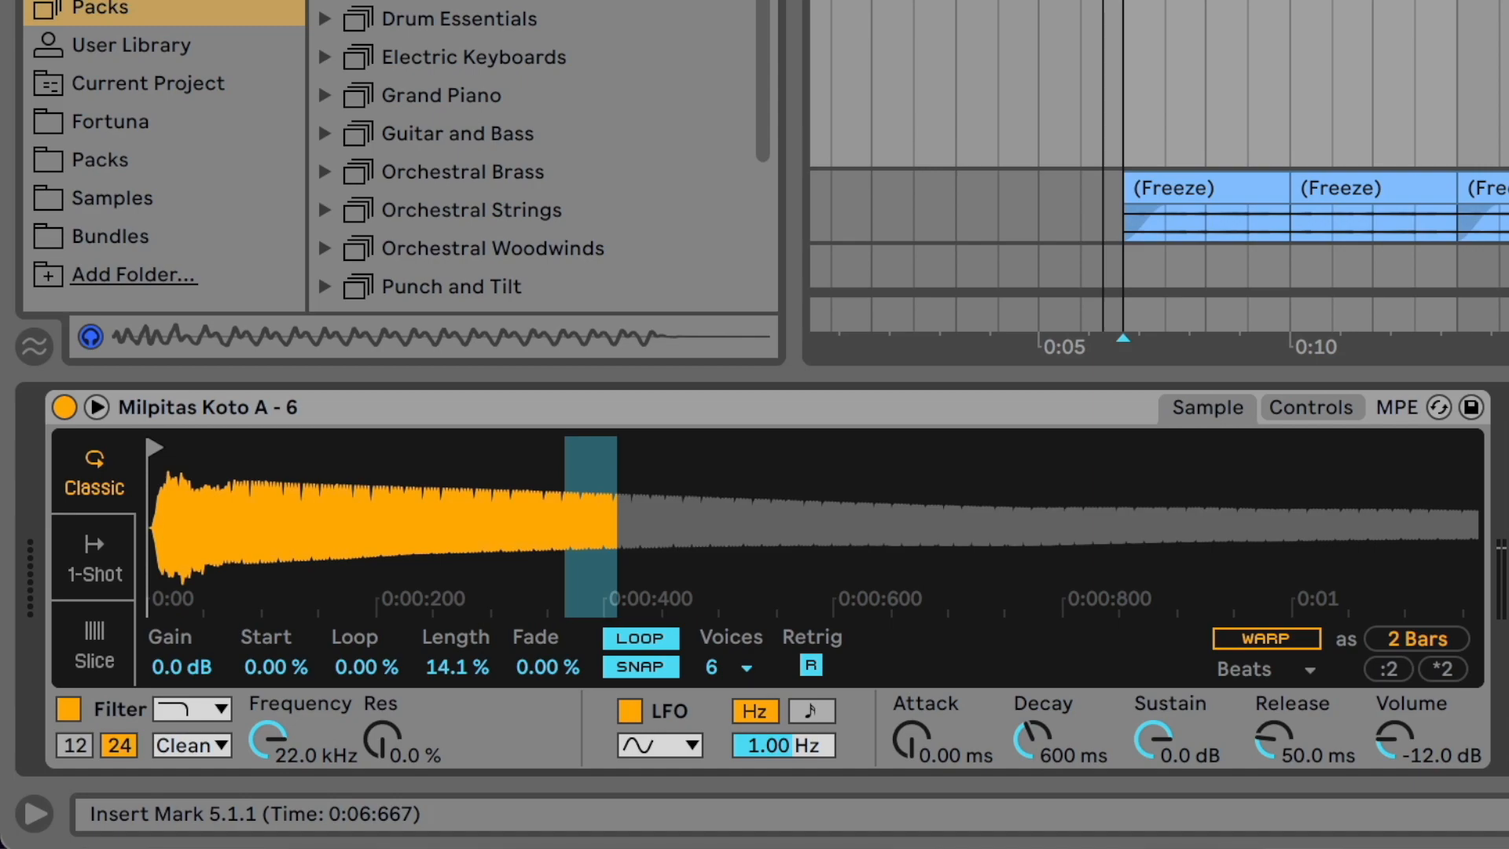
pyautogui.click(735, 671)
pyautogui.click(725, 222)
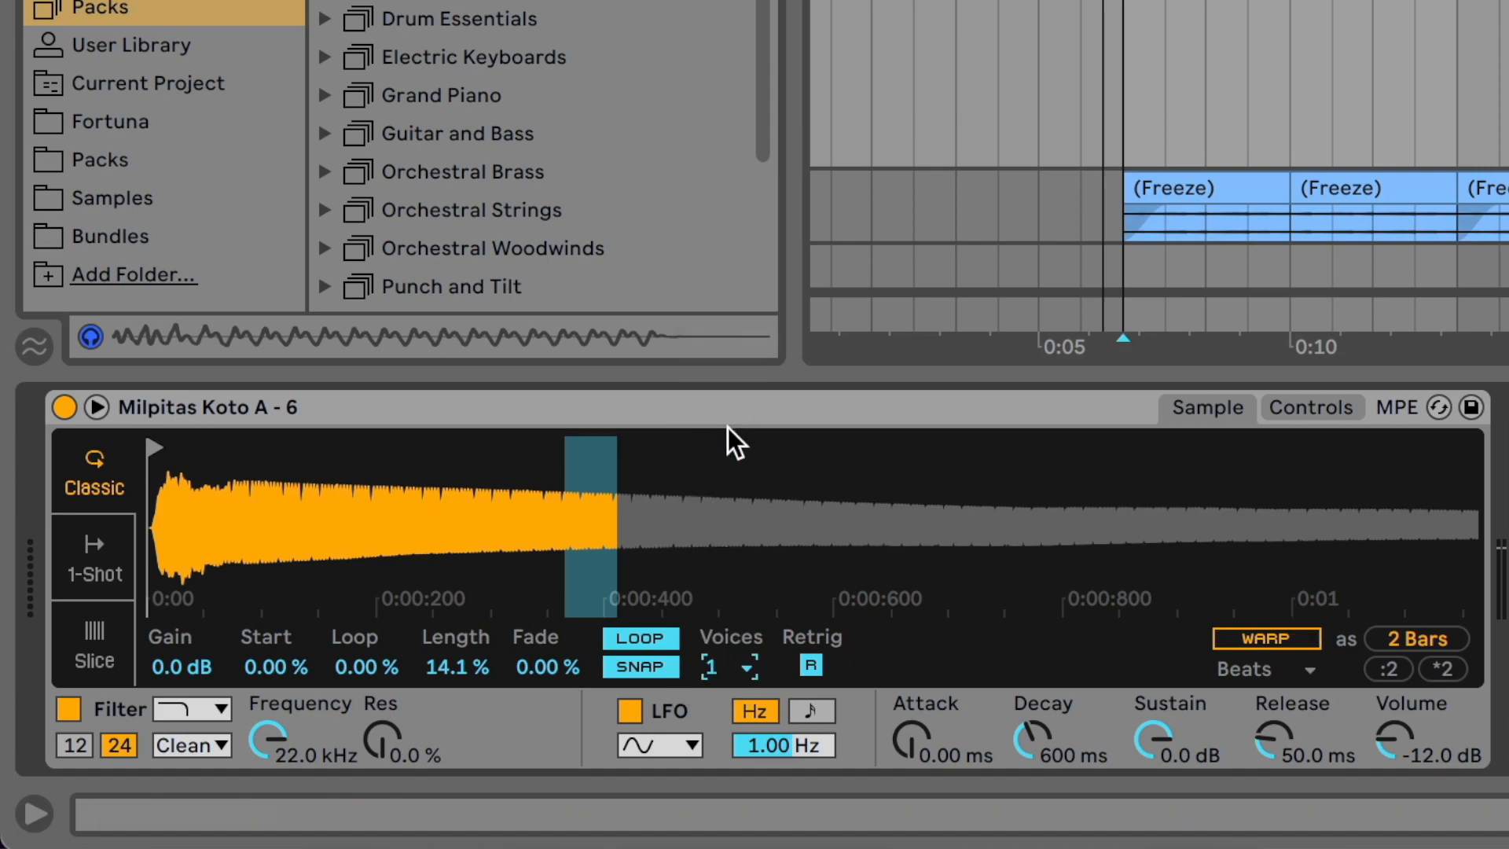
# - Set the sampler's Glide mode to Glide in its pitch controls
pyautogui.click(1319, 404)
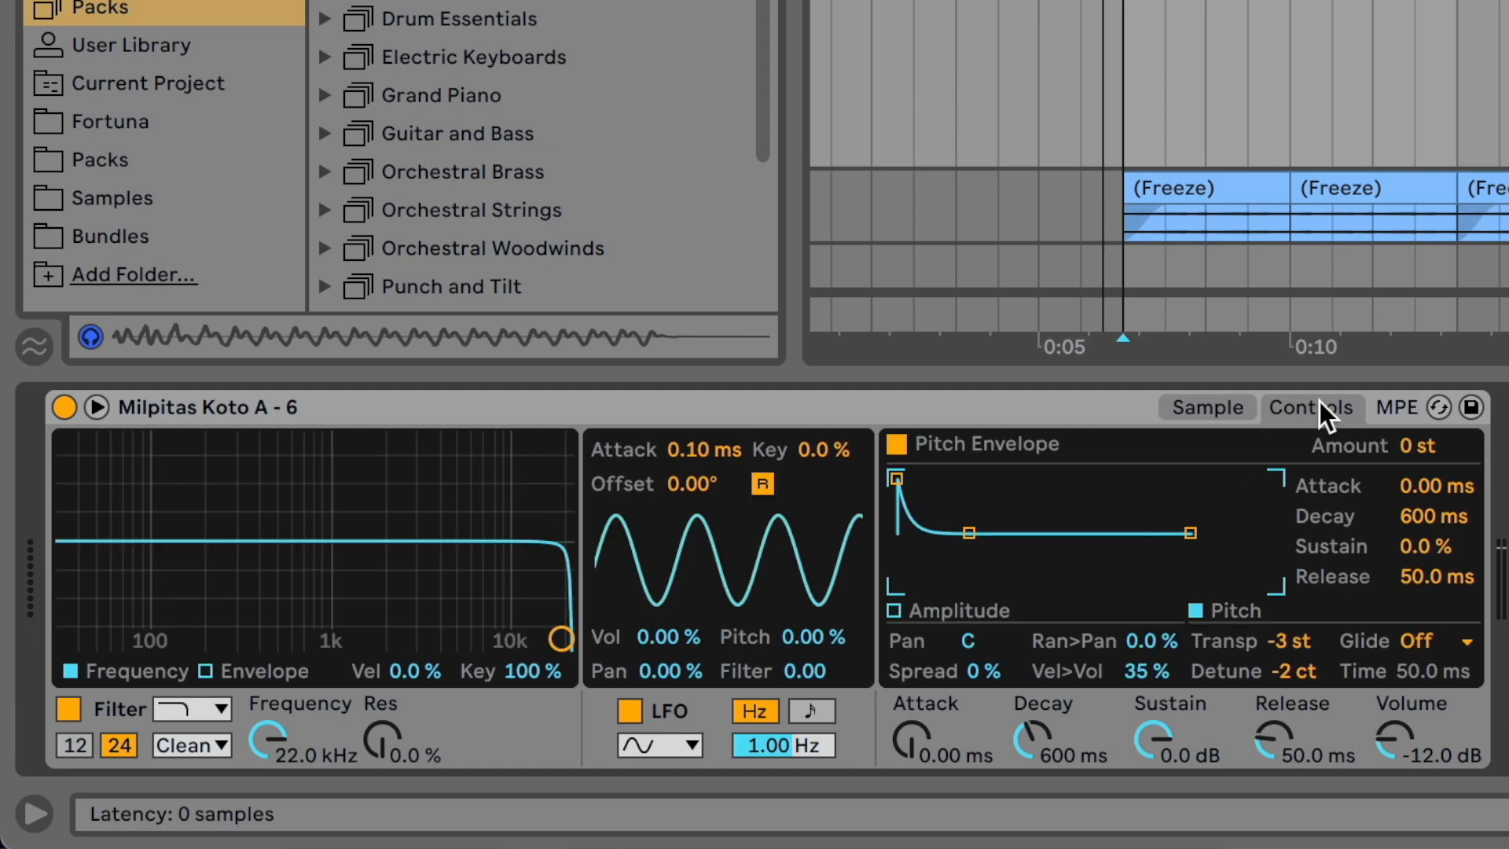
pyautogui.click(1446, 638)
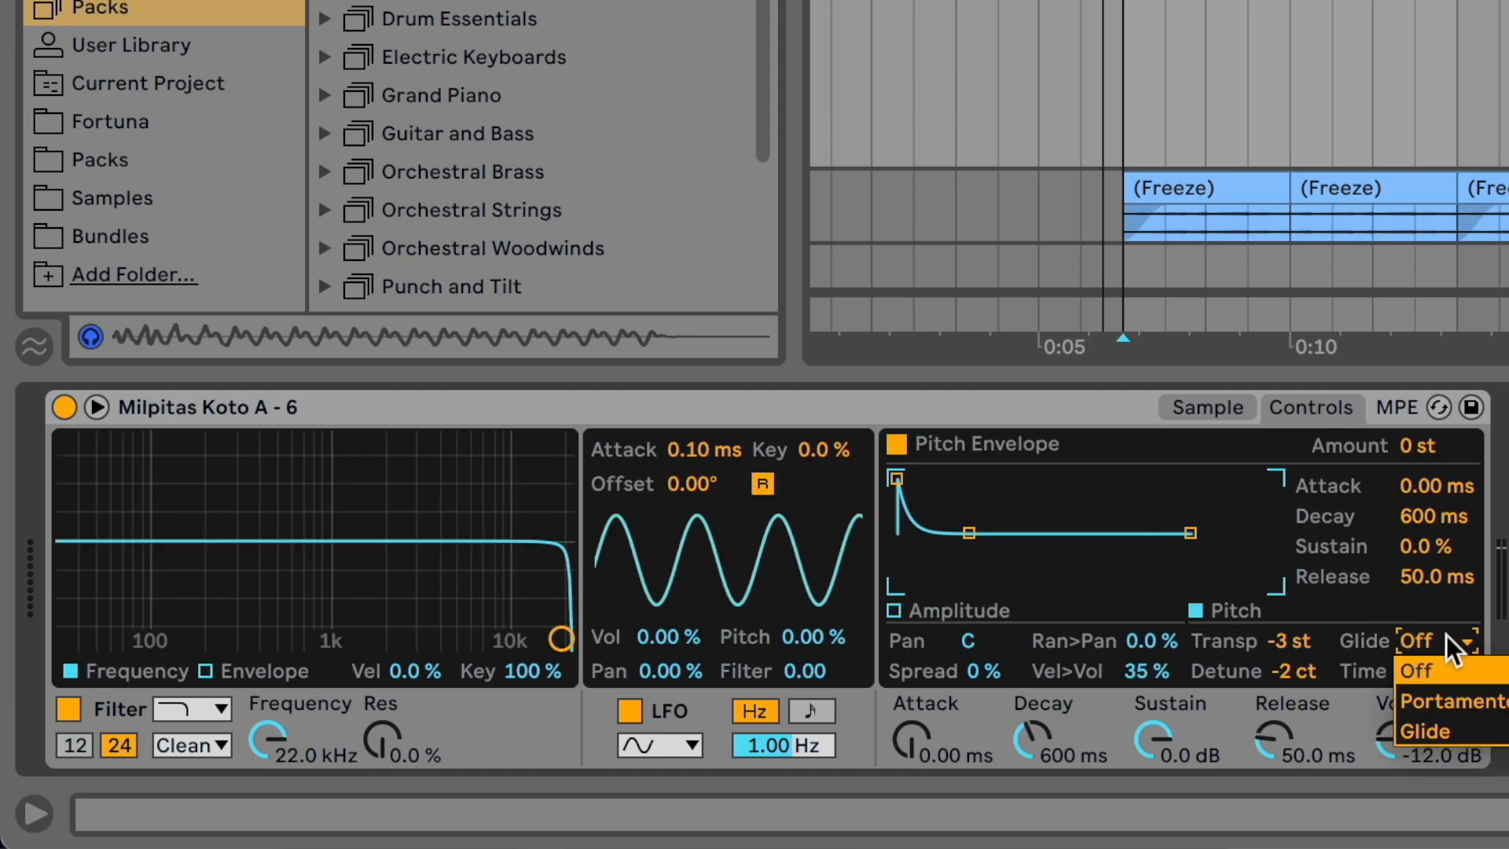
pyautogui.click(1438, 733)
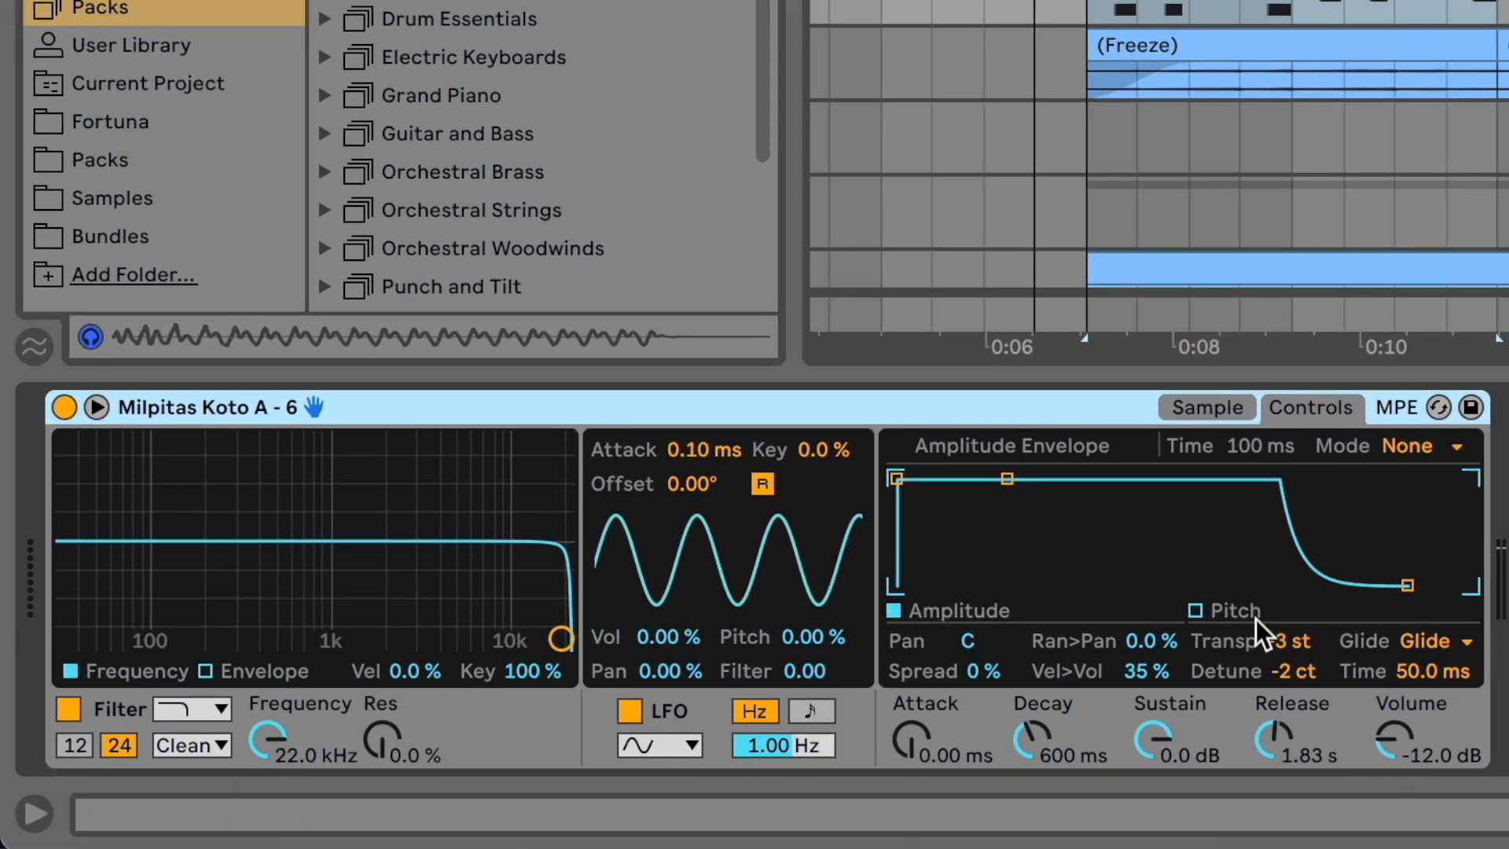
# - Open the Pluck clip at bar 5 for note editing and play it
pyautogui.click(1275, 19)
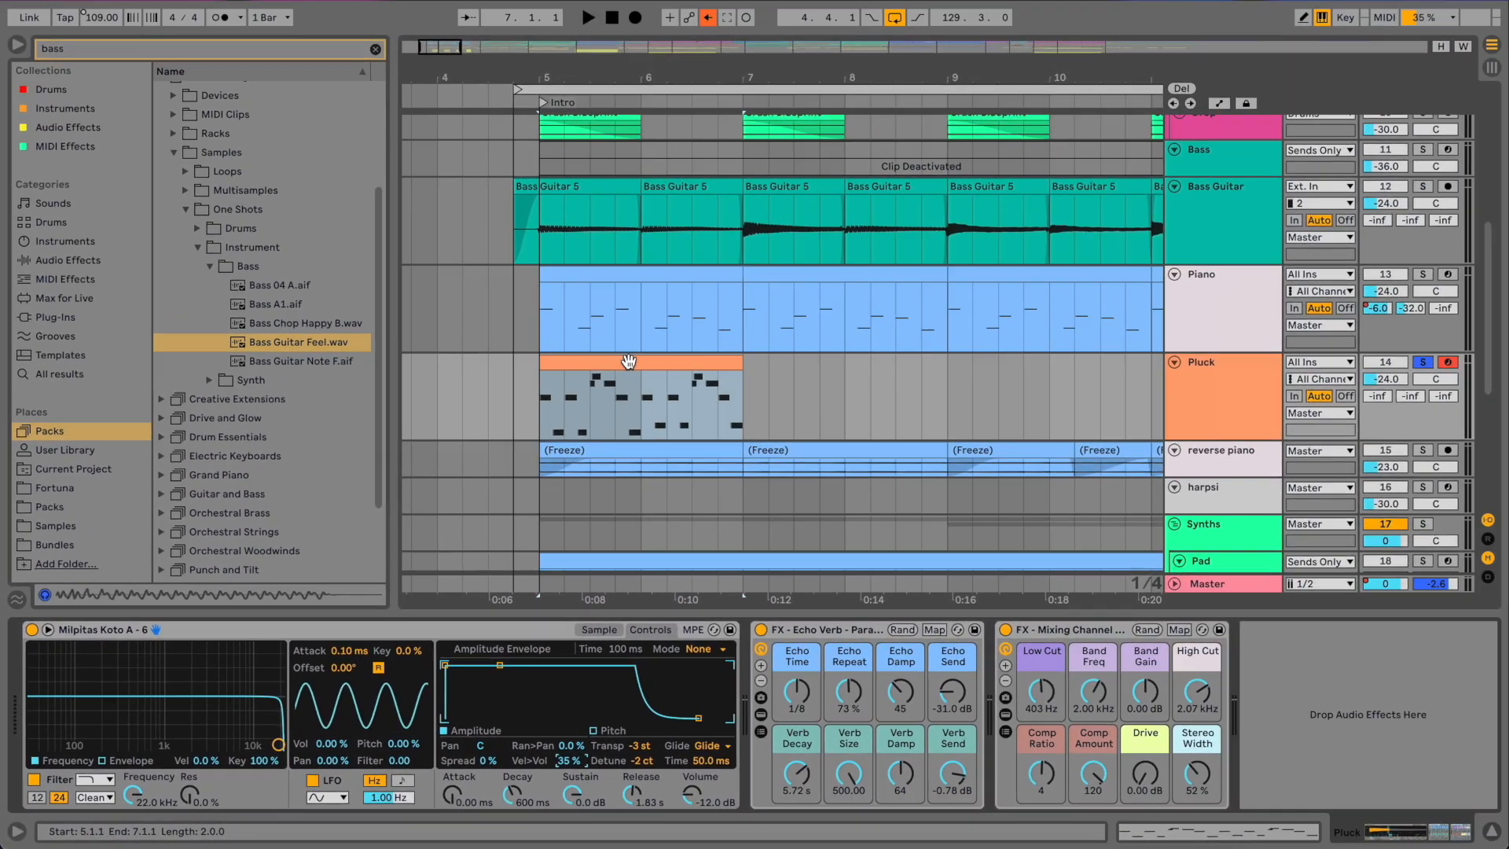
pyautogui.doubleClick(629, 361)
pyautogui.press('space')
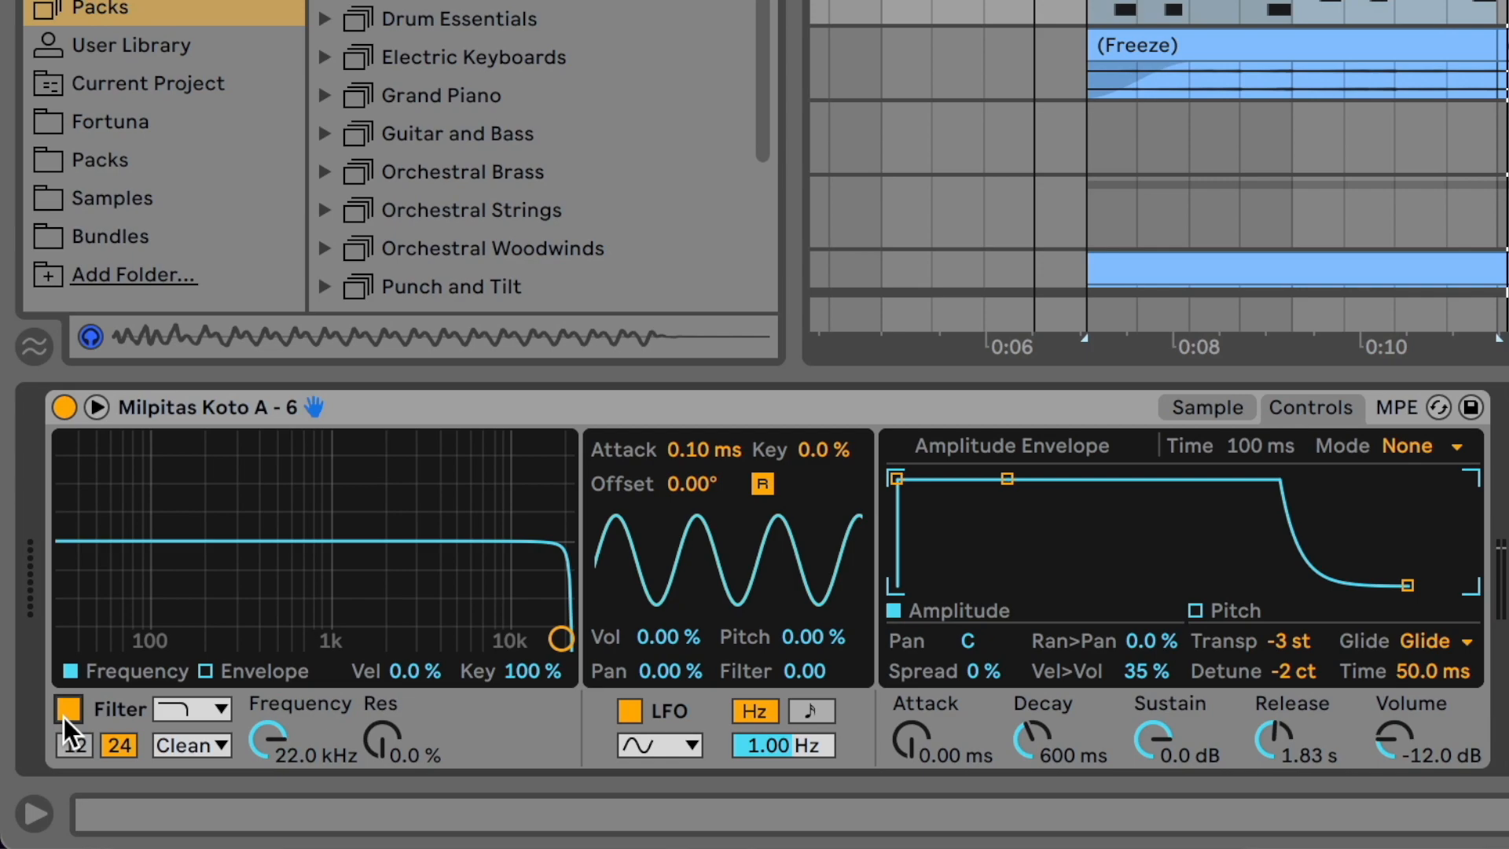
# - Choose the lowpass filter type and lower the sampler's cutoff to about 2.06 kHz with 13% resonance
pyautogui.click(200, 709)
pyautogui.click(191, 737)
pyautogui.moveTo(565, 630); pyautogui.dragTo(370, 617)
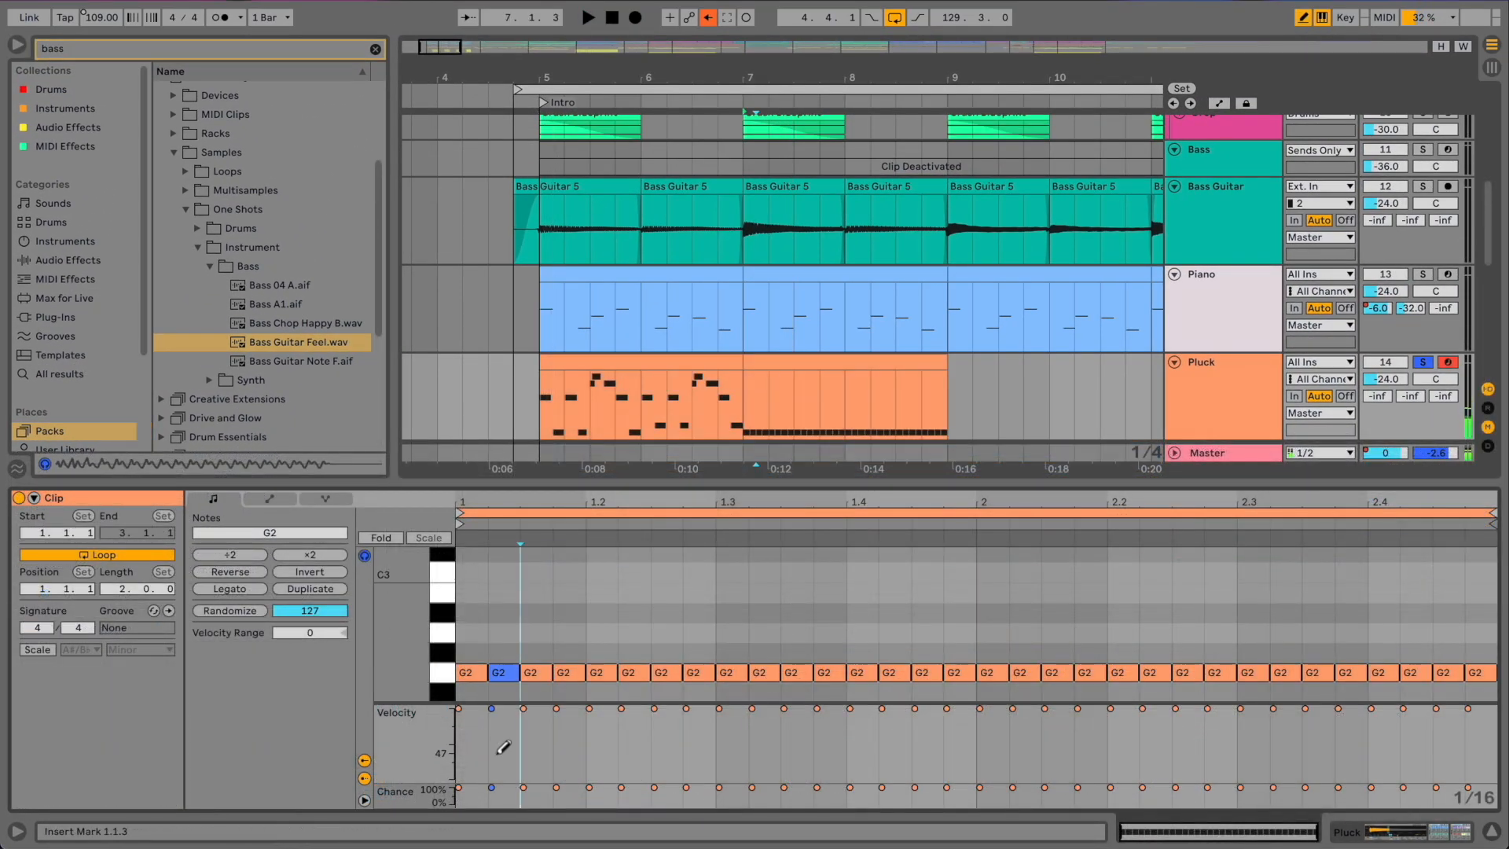
# - Draw a rising velocity ramp over the repeated G2 notes and delete the notes in the clip's second bar
pyautogui.moveTo(495, 766)
pyautogui.mouseDown()
pyautogui.moveTo(585, 735)
pyautogui.moveTo(634, 764)
pyautogui.moveTo(709, 737)
pyautogui.moveTo(935, 740)
pyautogui.mouseUp()
pyautogui.press('b')
pyautogui.moveTo(971, 647); pyautogui.dragTo(1493, 687)
pyautogui.press('Delete')
pyautogui.click(458, 642)
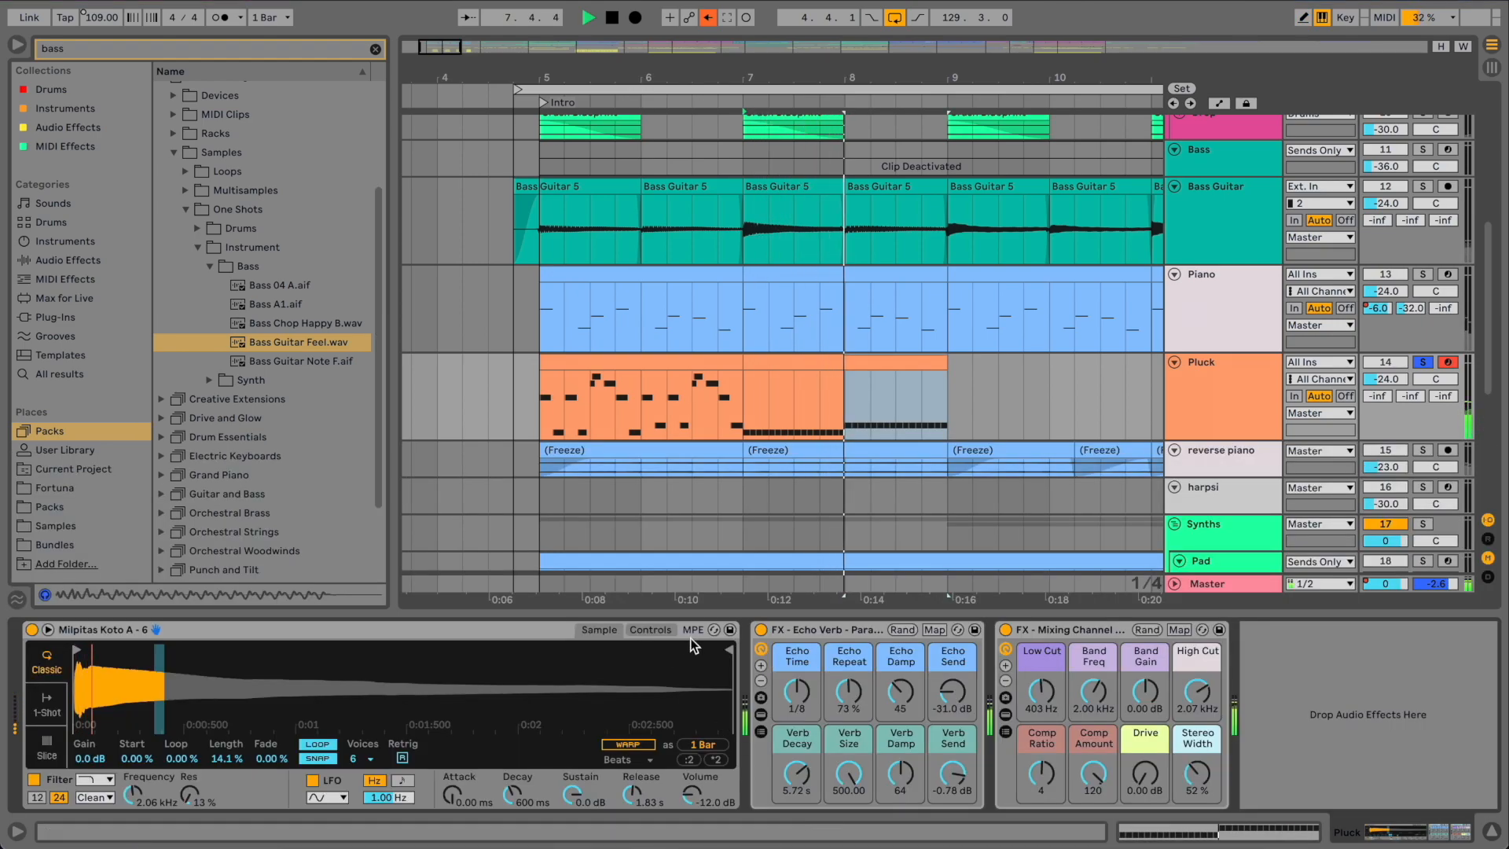
# - Raise the sampler's filter cutoff slightly in its controls during playback
pyautogui.click(651, 630)
pyautogui.moveTo(191, 736); pyautogui.dragTo(197, 728)
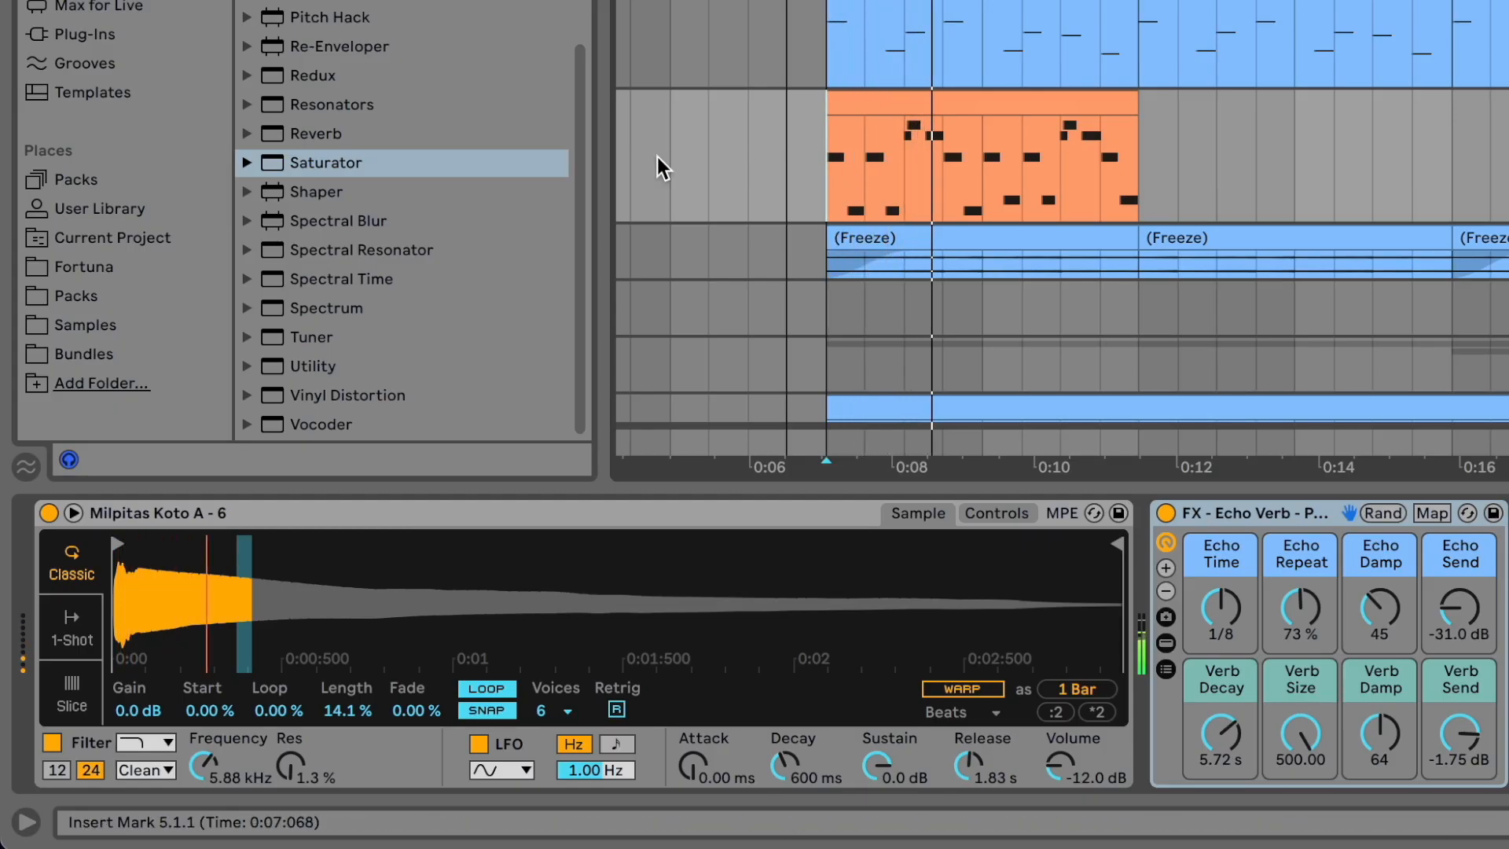
# - Insert a Saturator between the koto sampler and the Echo Verb rack, and adjust its drive and output level
pyautogui.moveTo(316, 161); pyautogui.dragTo(1158, 586)
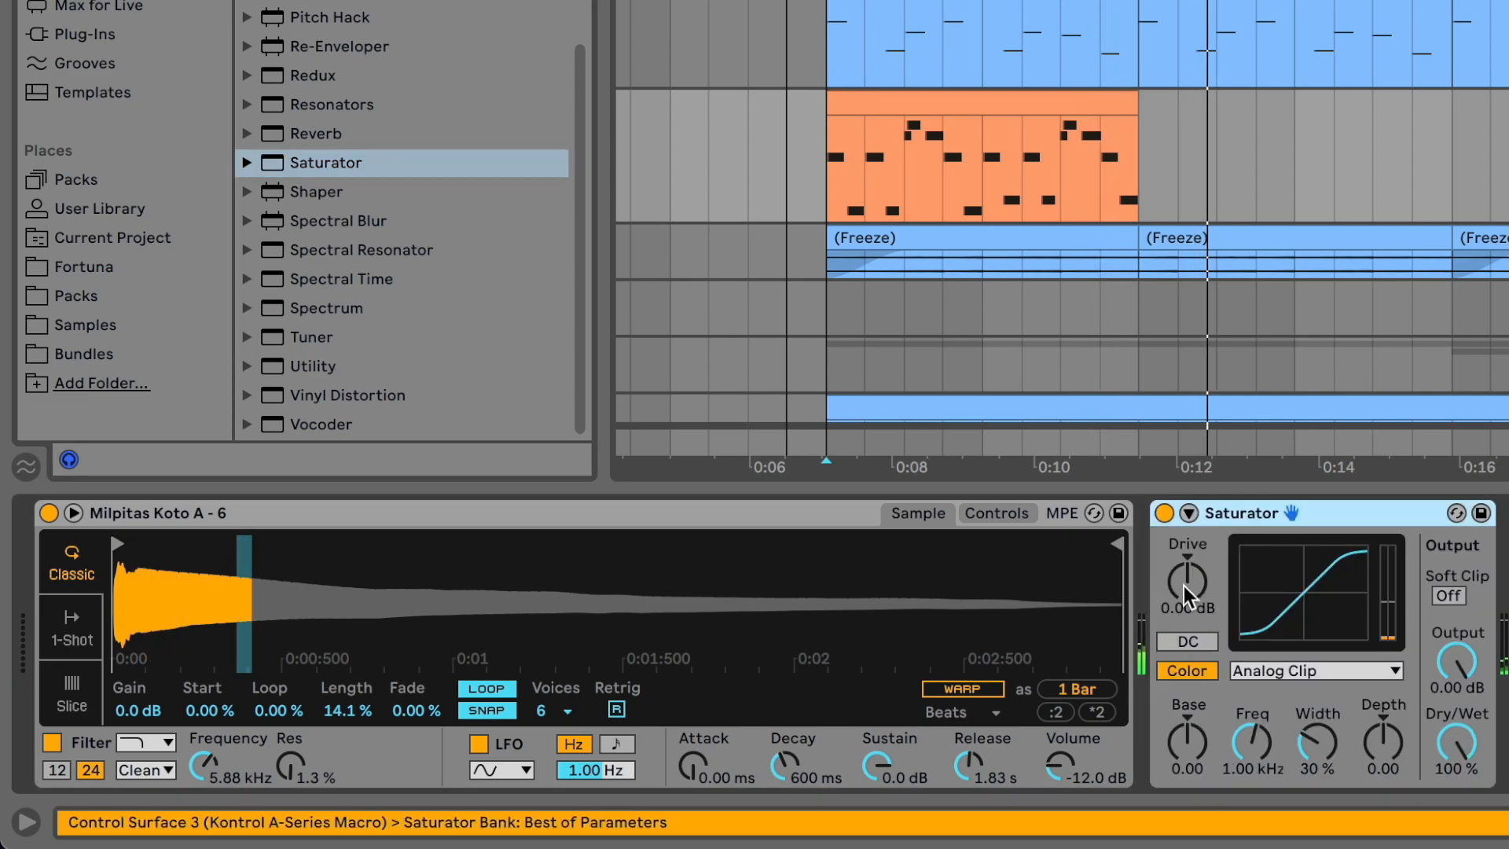
pyautogui.moveTo(1461, 657); pyautogui.dragTo(1467, 660)
pyautogui.moveTo(1275, 605); pyautogui.dragTo(1277, 585)
pyautogui.moveTo(1444, 651); pyautogui.dragTo(1444, 662)
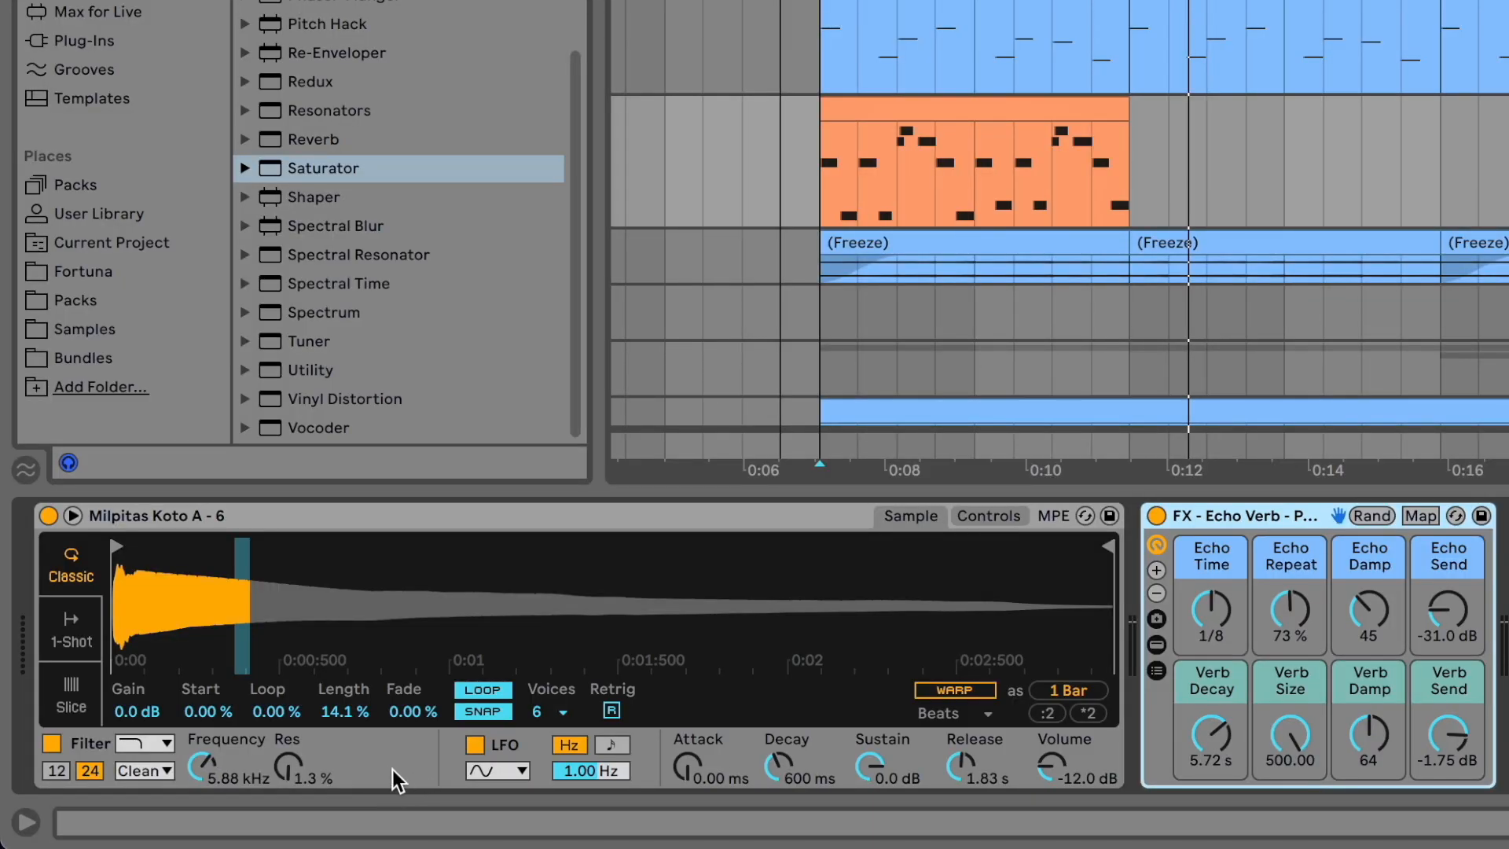
# - Switch the sampler's filter circuit to MS2 with about 18.9 dB of drive, and sweep the cutoff upward during playback
pyautogui.click(155, 775)
pyautogui.click(141, 838)
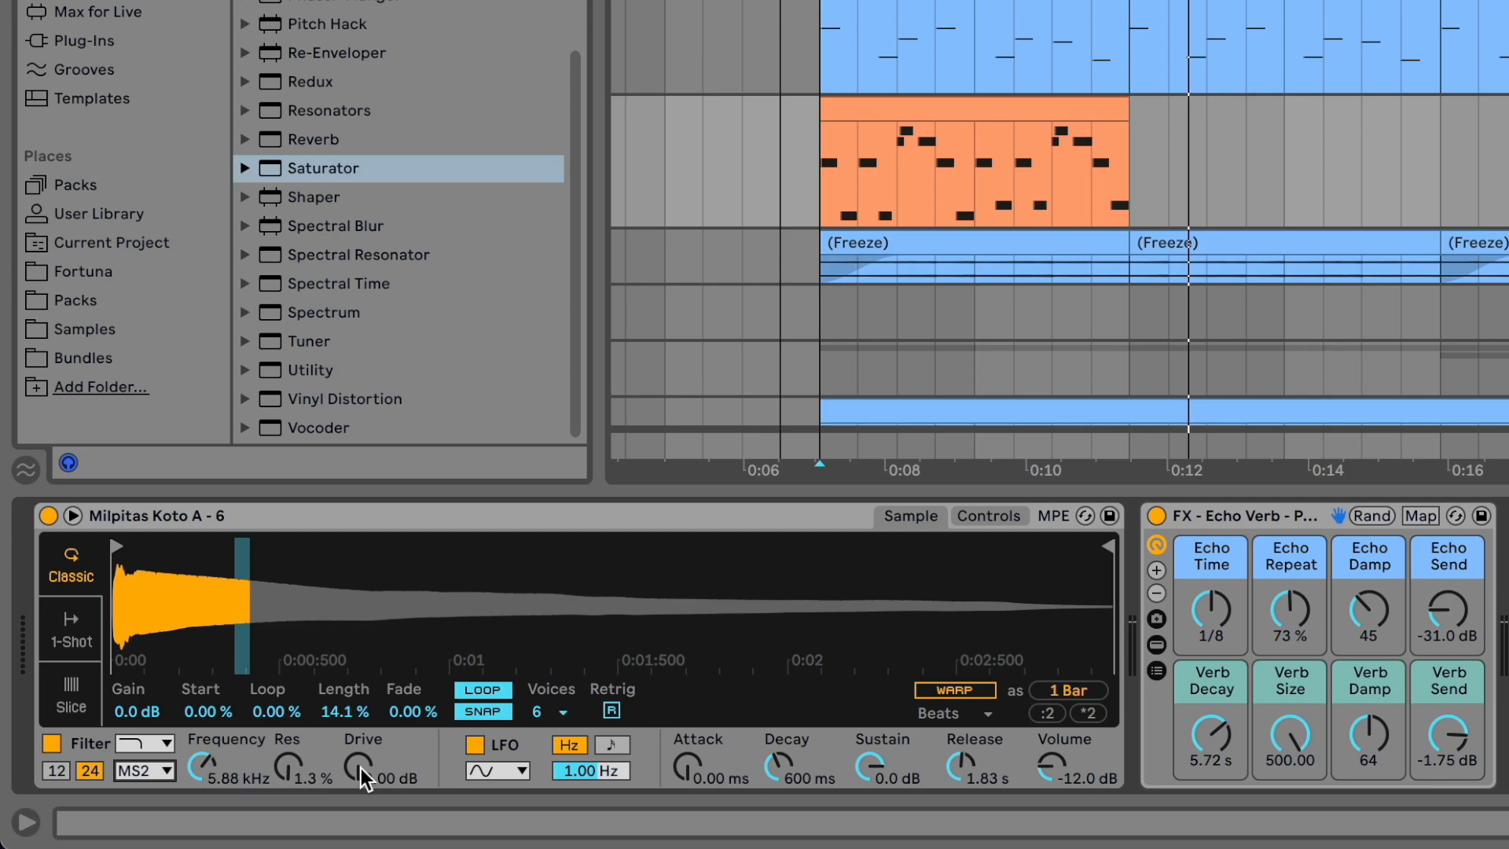
pyautogui.moveTo(360, 767); pyautogui.dragTo(359, 652)
pyautogui.press('space')
pyautogui.moveTo(359, 765); pyautogui.dragTo(360, 770)
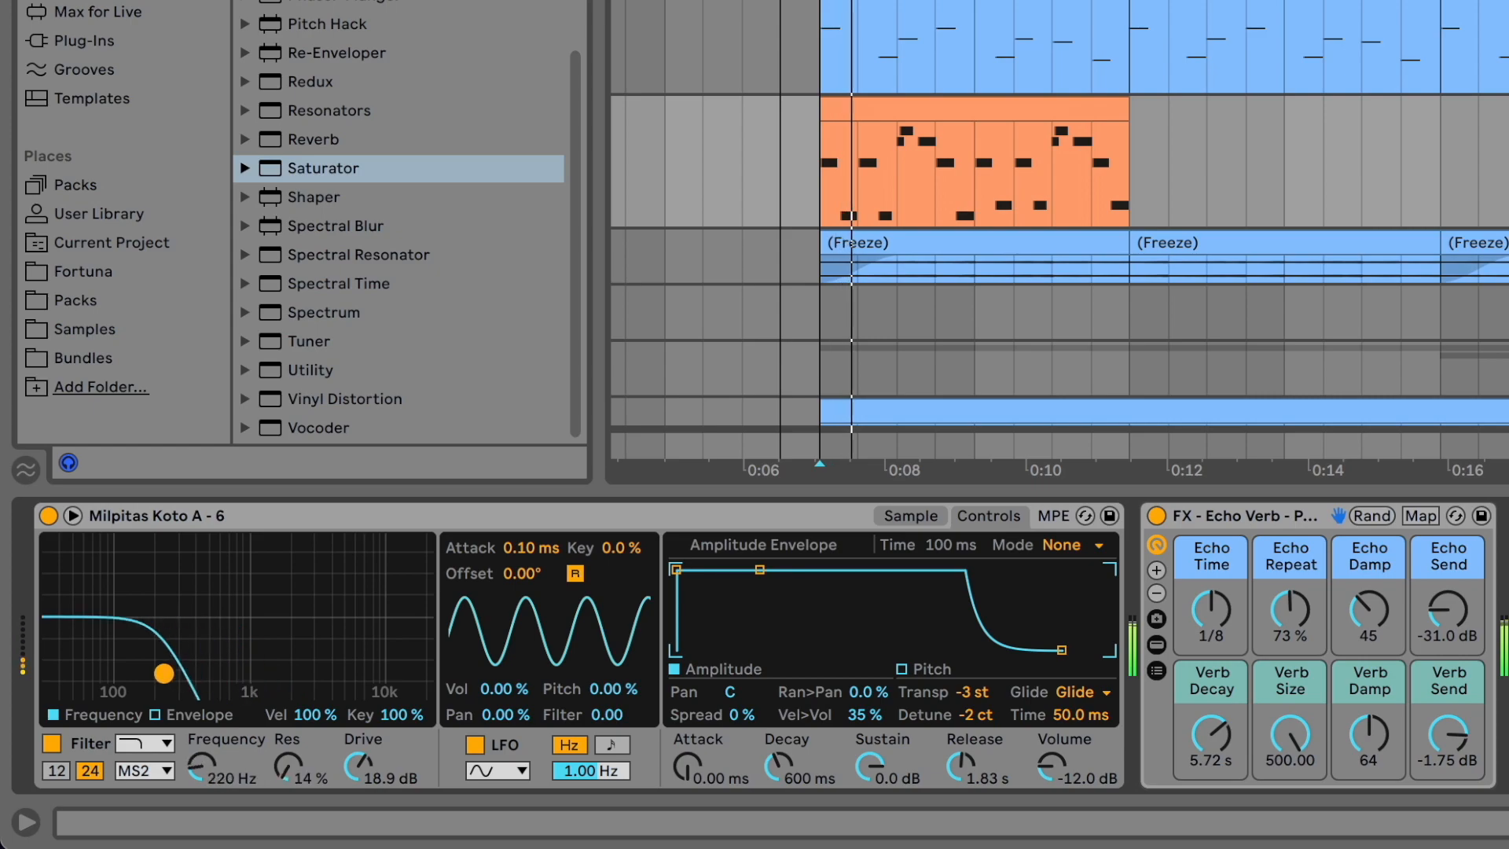
pyautogui.moveTo(164, 673); pyautogui.dragTo(358, 672)
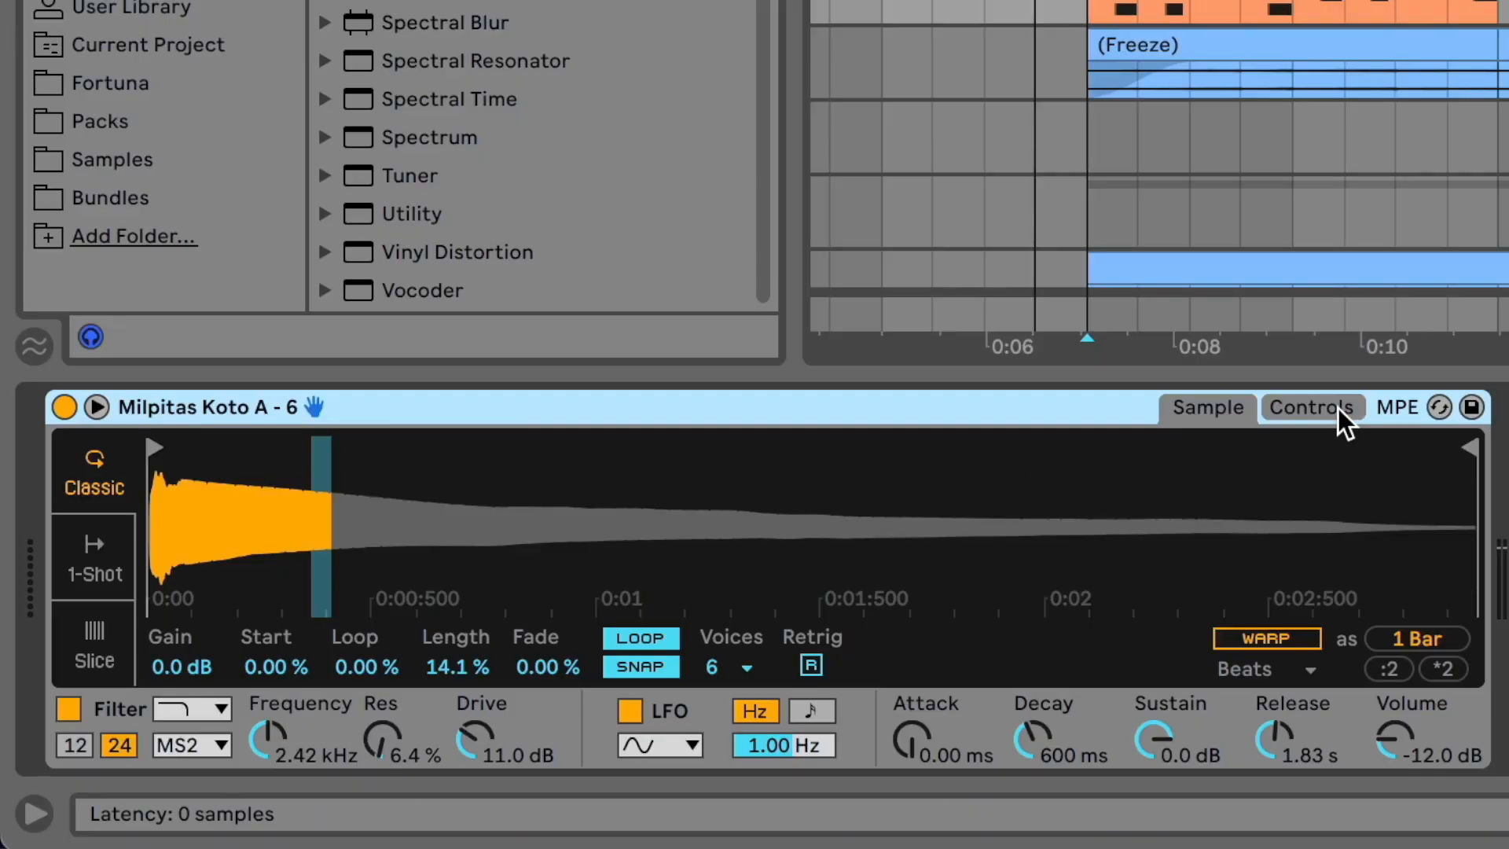
# - Modulate the sampler with its LFO at 4.89 Hz, and raise the filter cutoff to about 3.43 kHz
pyautogui.click(1323, 407)
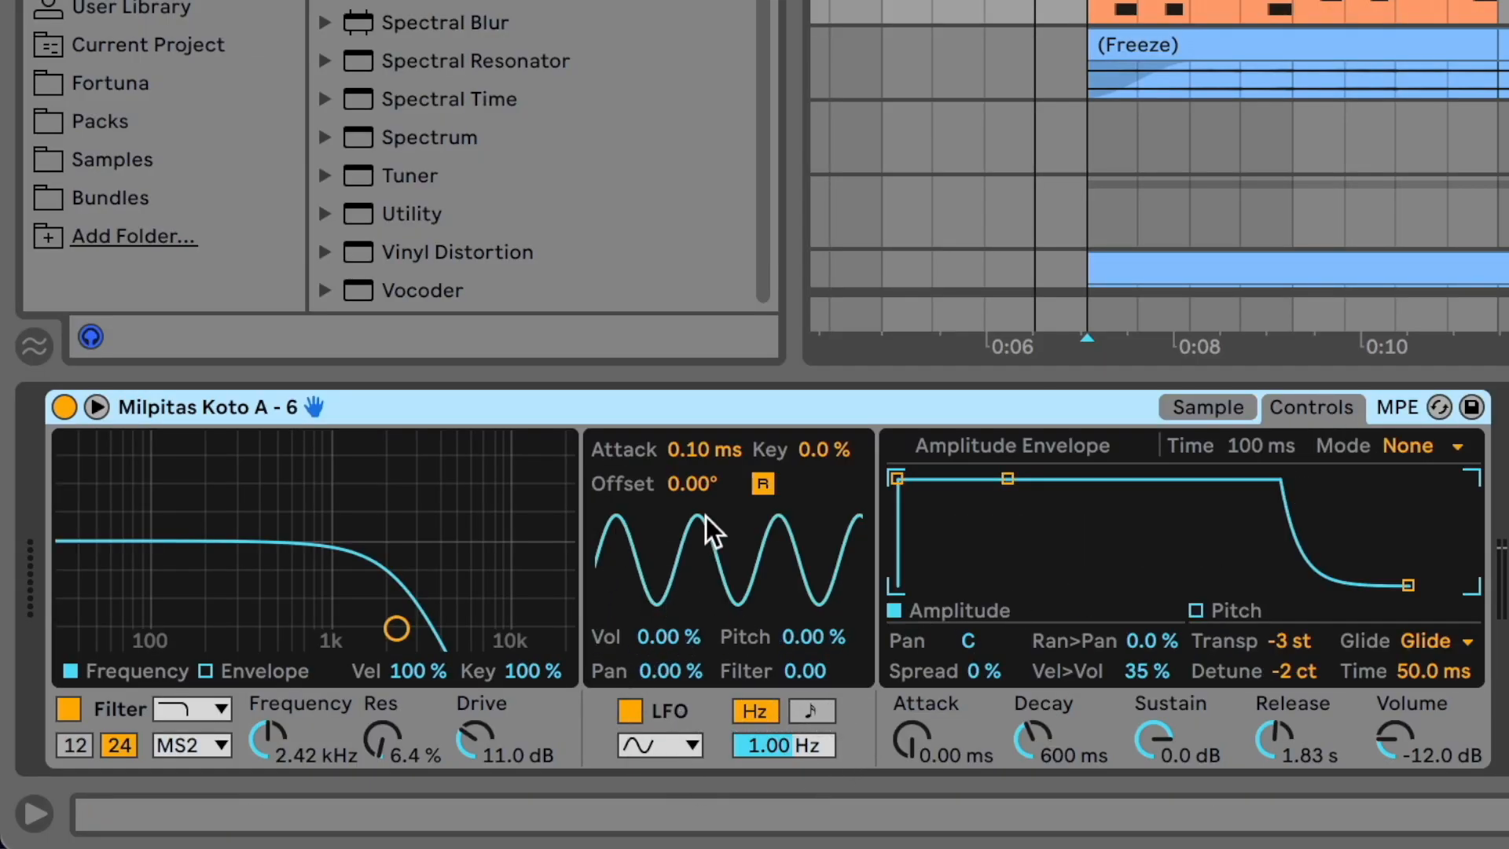
pyautogui.moveTo(814, 640); pyautogui.dragTo(814, 613)
pyautogui.moveTo(791, 753); pyautogui.dragTo(791, 702)
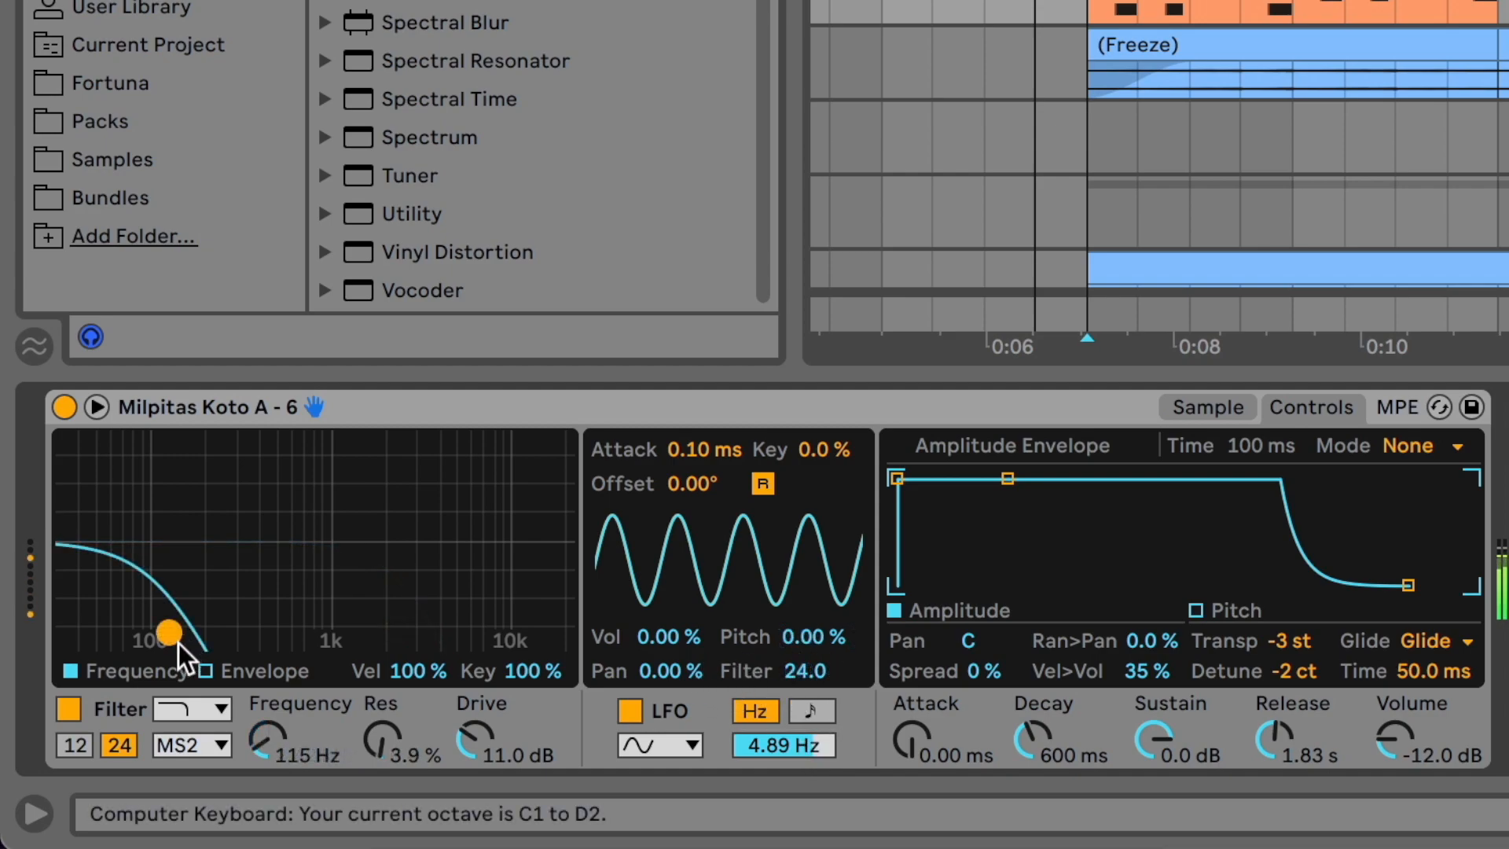
pyautogui.moveTo(171, 633); pyautogui.dragTo(422, 635)
# - Switch the LFO to the random stepped waveform at 0.01 Hz, and raise its Pitch modulation to 68.6% for the repeated C3 notes
pyautogui.scroll(-3, 685, 745)
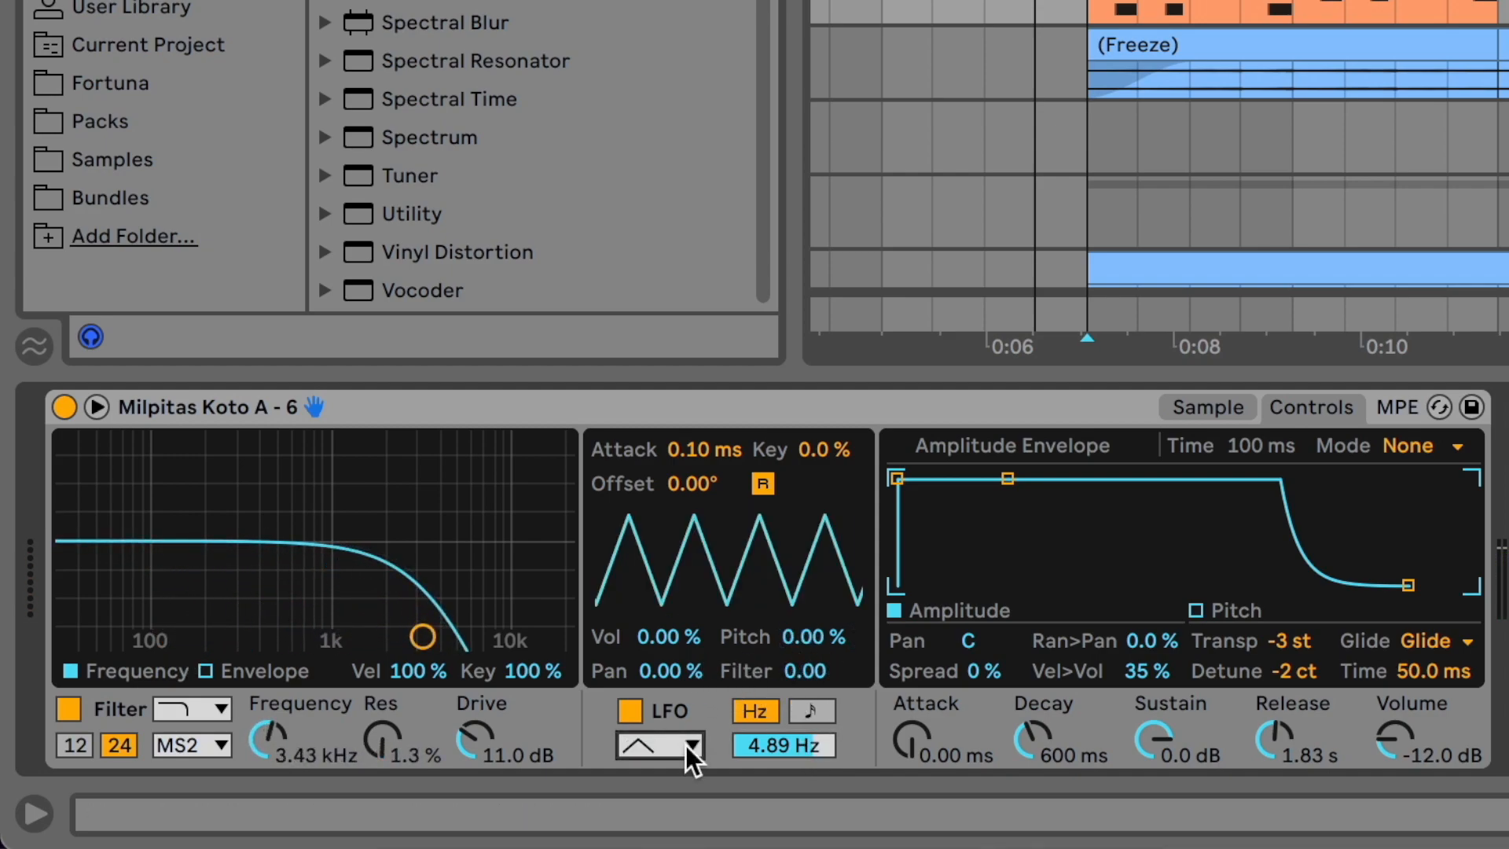
pyautogui.scroll(-2, 685, 745)
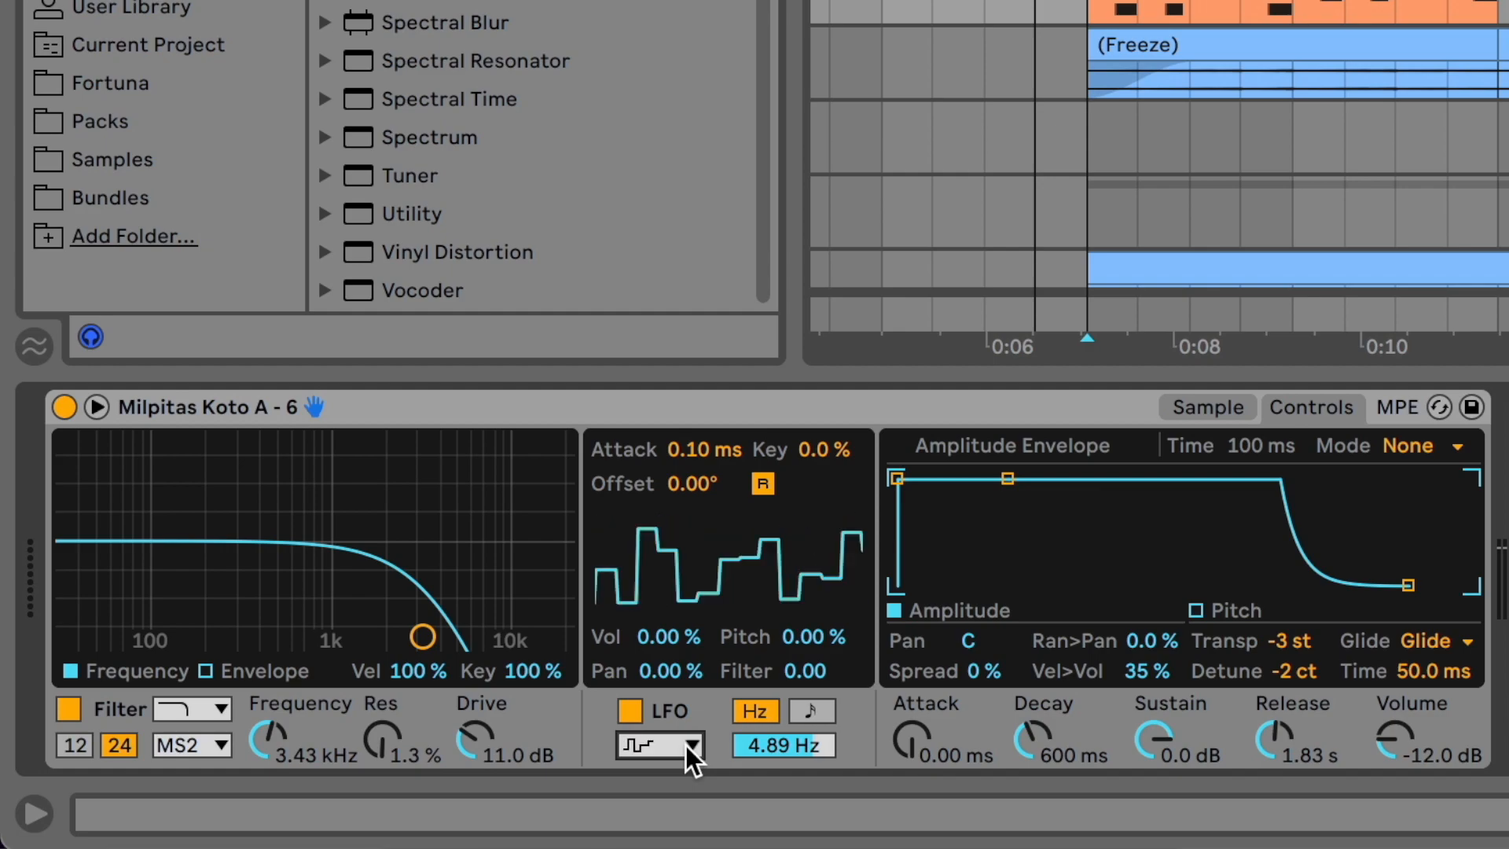
pyautogui.moveTo(774, 744); pyautogui.dragTo(775, 833)
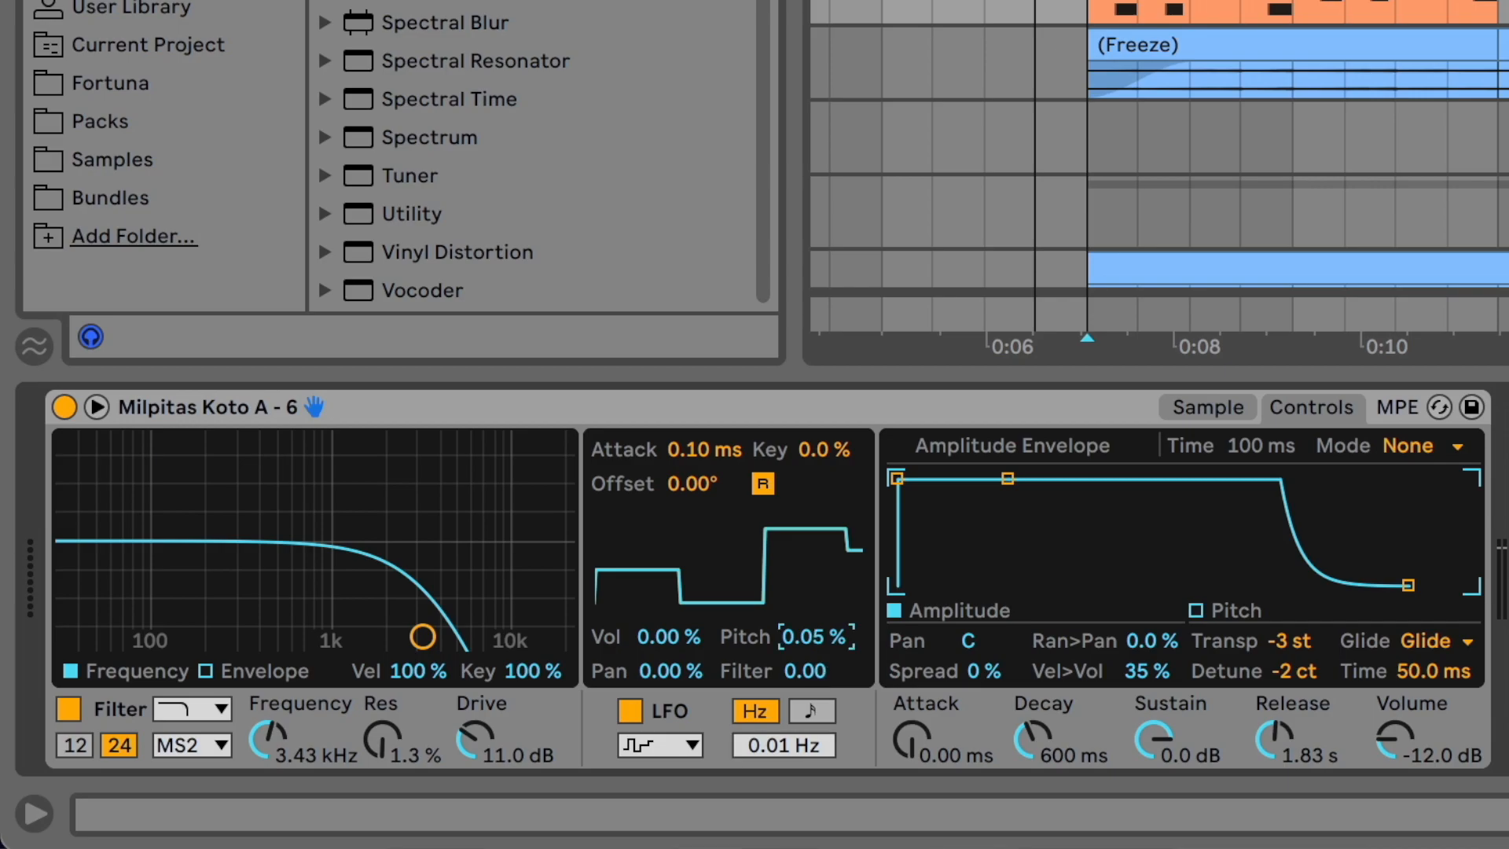
pyautogui.moveTo(814, 637); pyautogui.dragTo(814, 593)
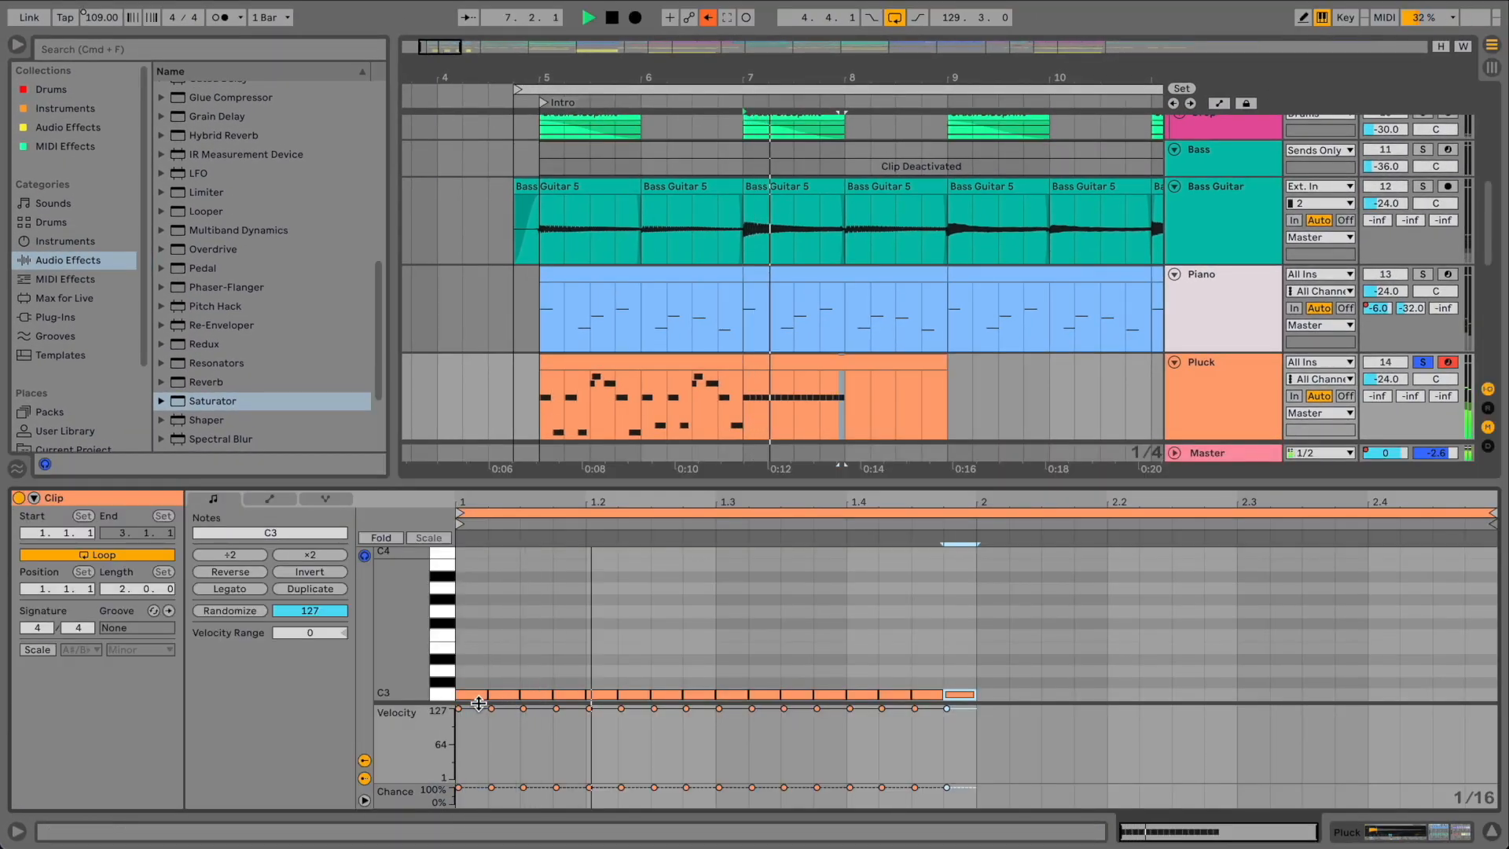
pyautogui.click(478, 702)
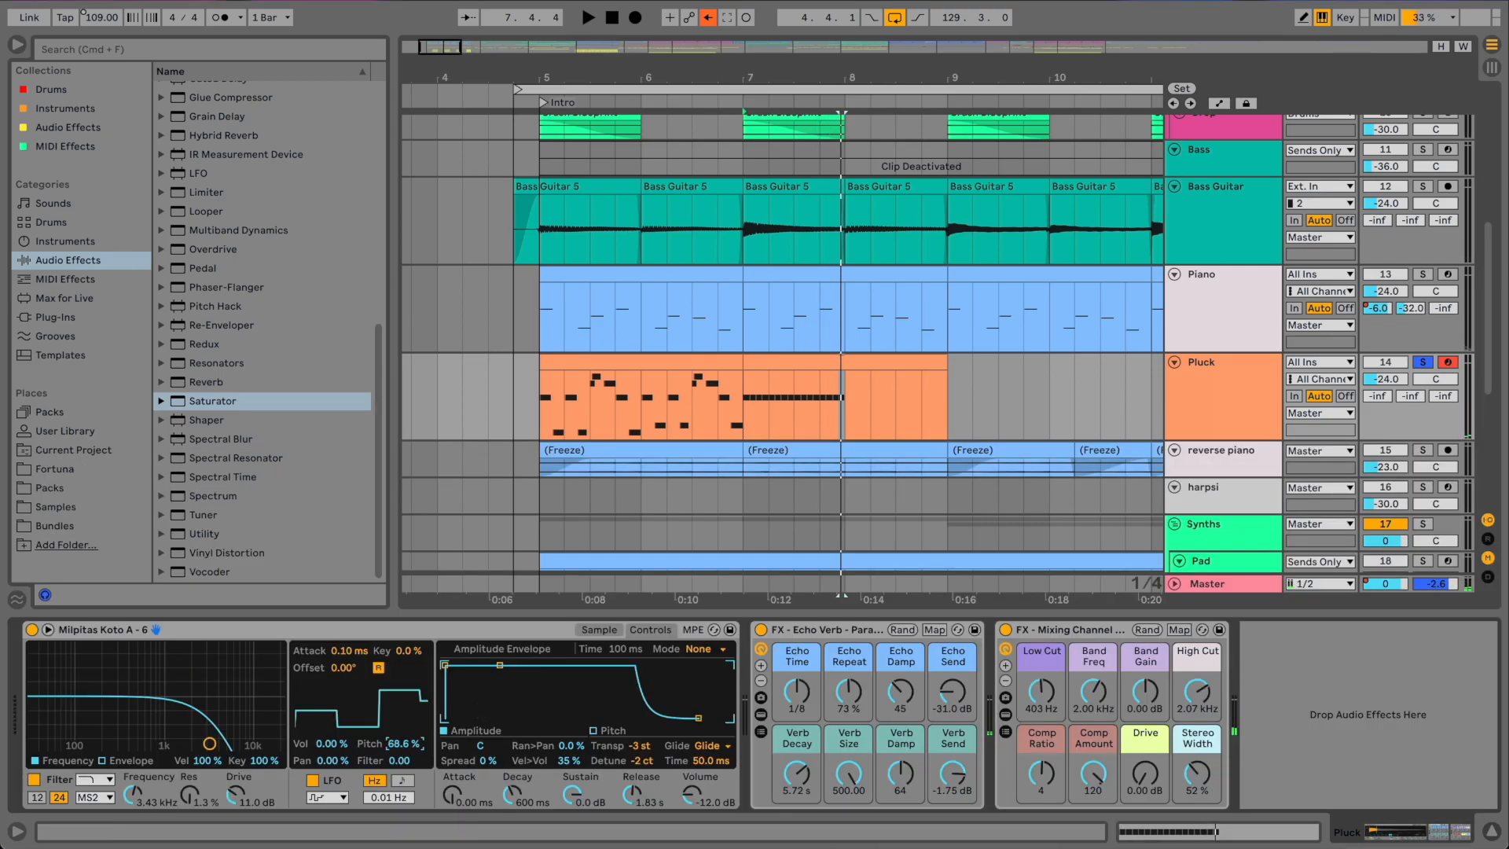
# - Return the koto sampler's LFO Pitch modulation to 0%
pyautogui.moveTo(404, 743); pyautogui.dragTo(404, 782)
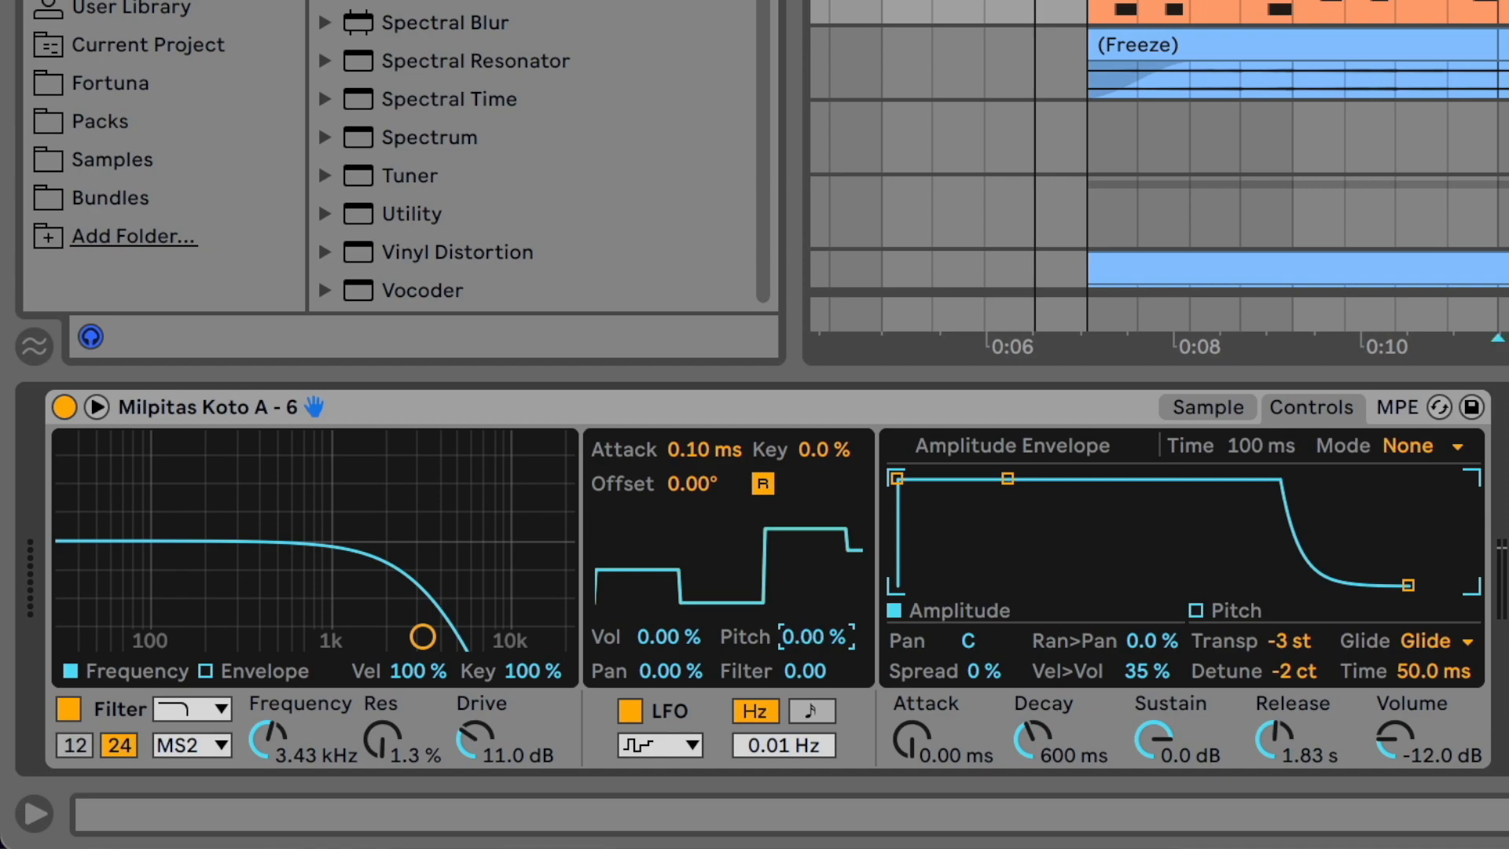
pyautogui.moveTo(818, 635); pyautogui.dragTo(818, 649)
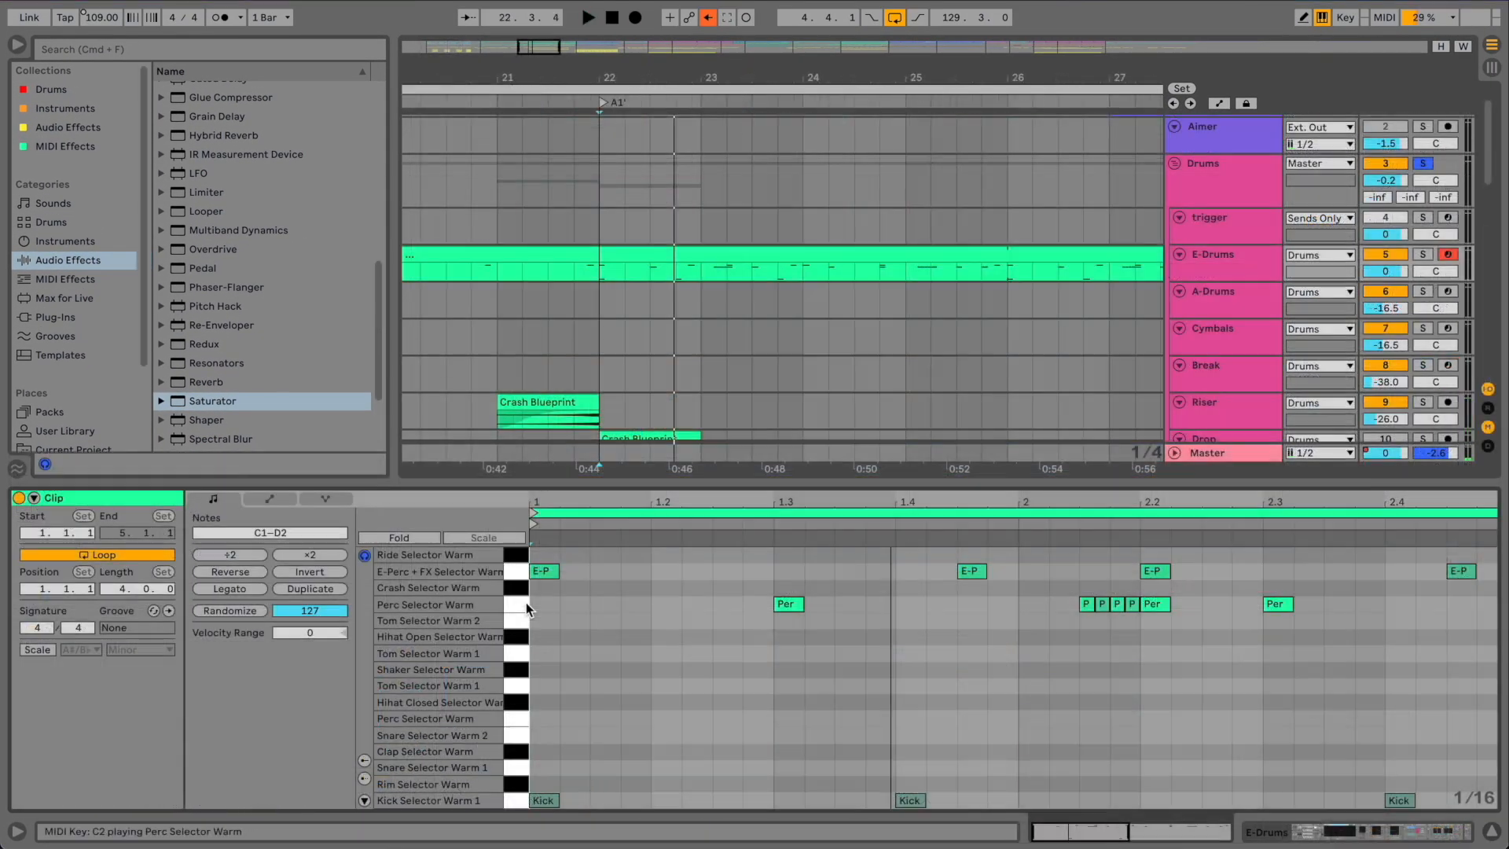
# - Audition the Perc Selector Warm sound at C2 in the E-Drums clip, and play the arrangement
pyautogui.click(520, 605)
pyautogui.press('space')
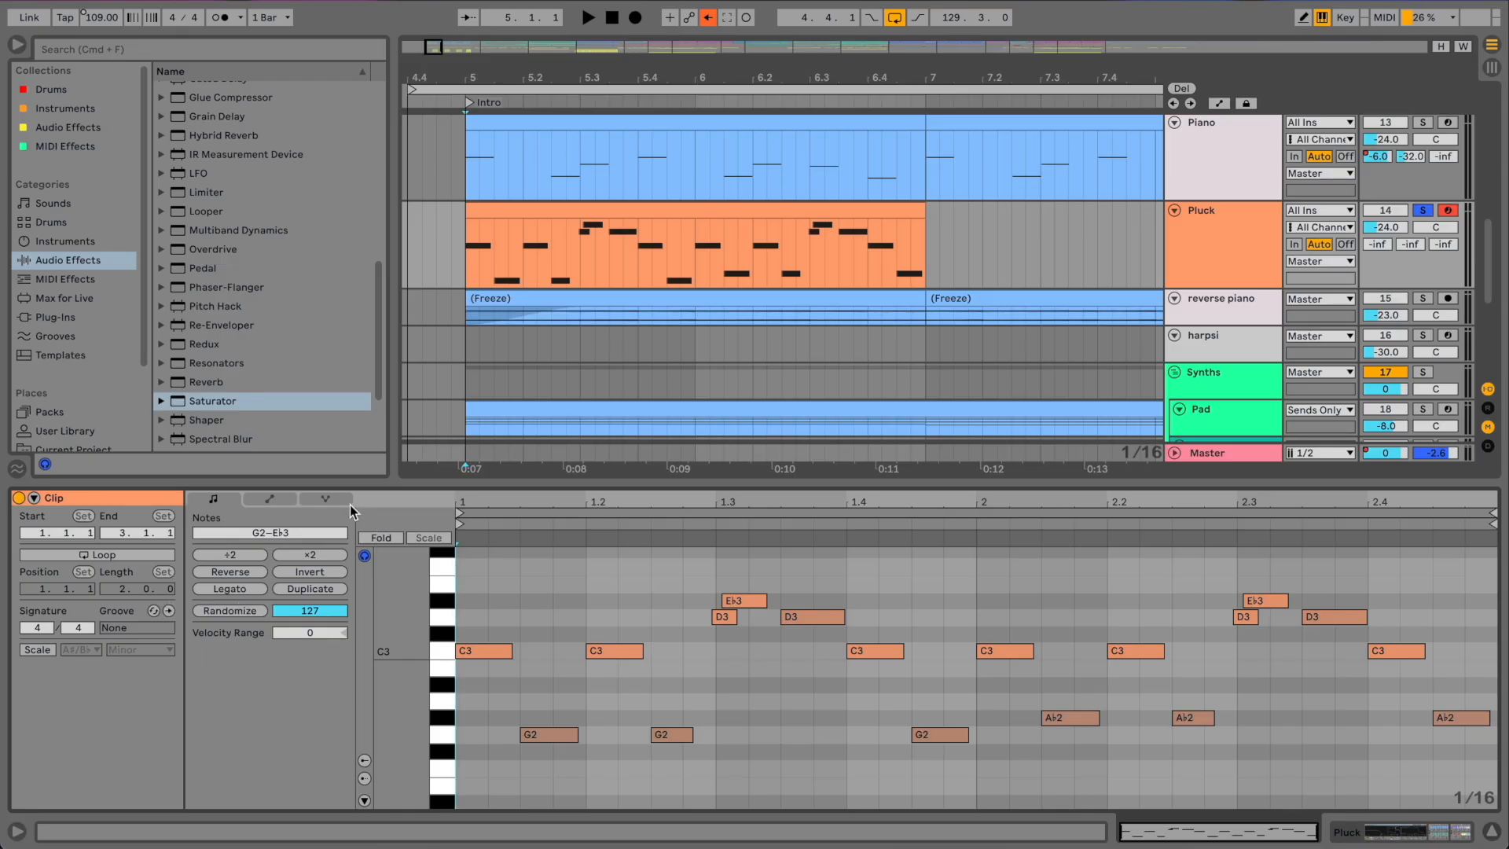
# - Show the Pluck clip's note expression, and add pitch breakpoints at 0 st on the first C3 note
pyautogui.click(346, 503)
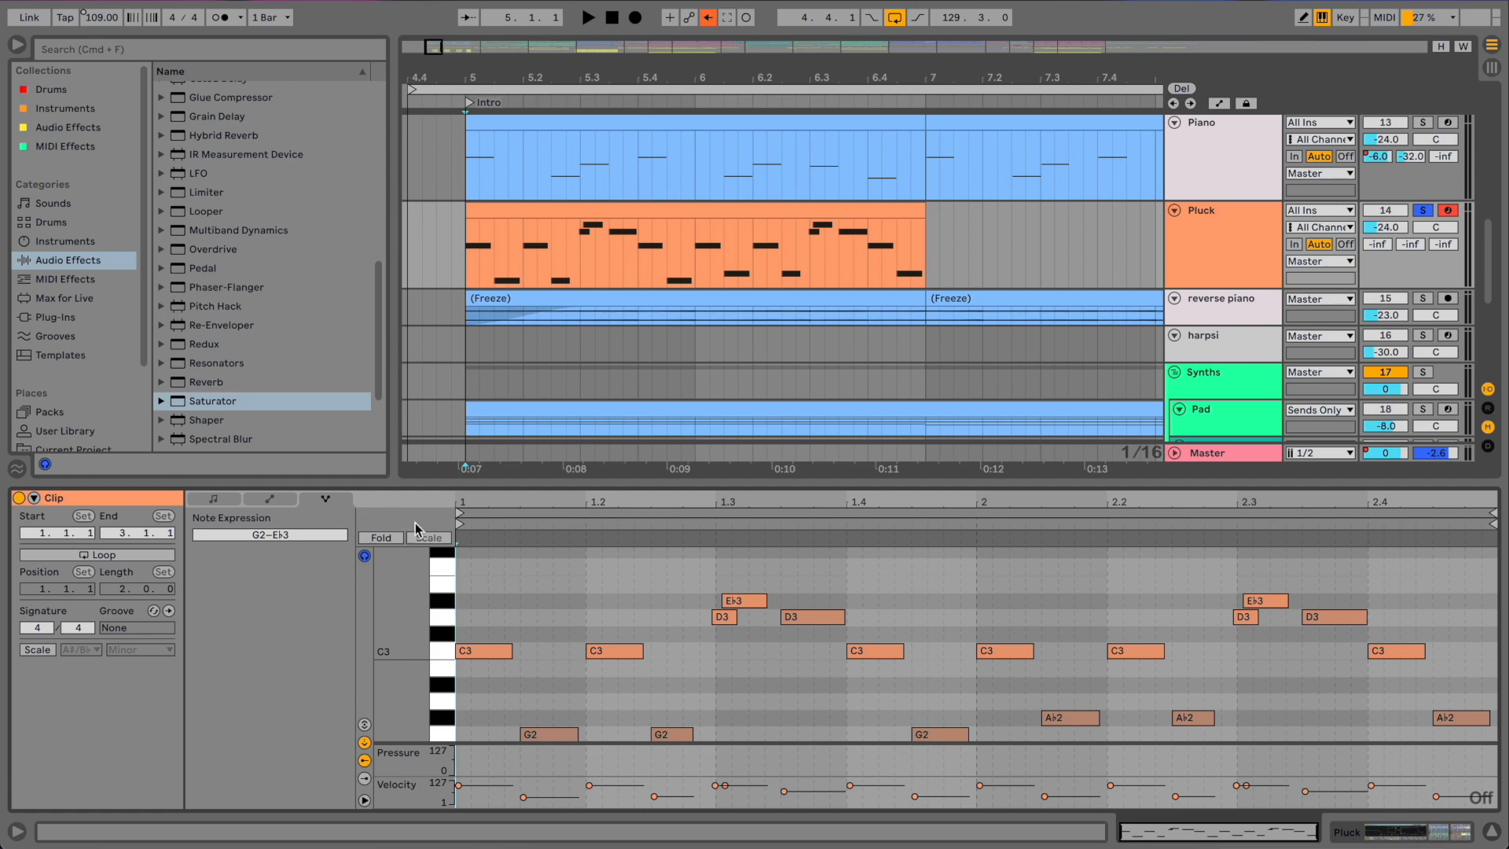
pyautogui.scroll(-1, 509, 627)
pyautogui.click(487, 637)
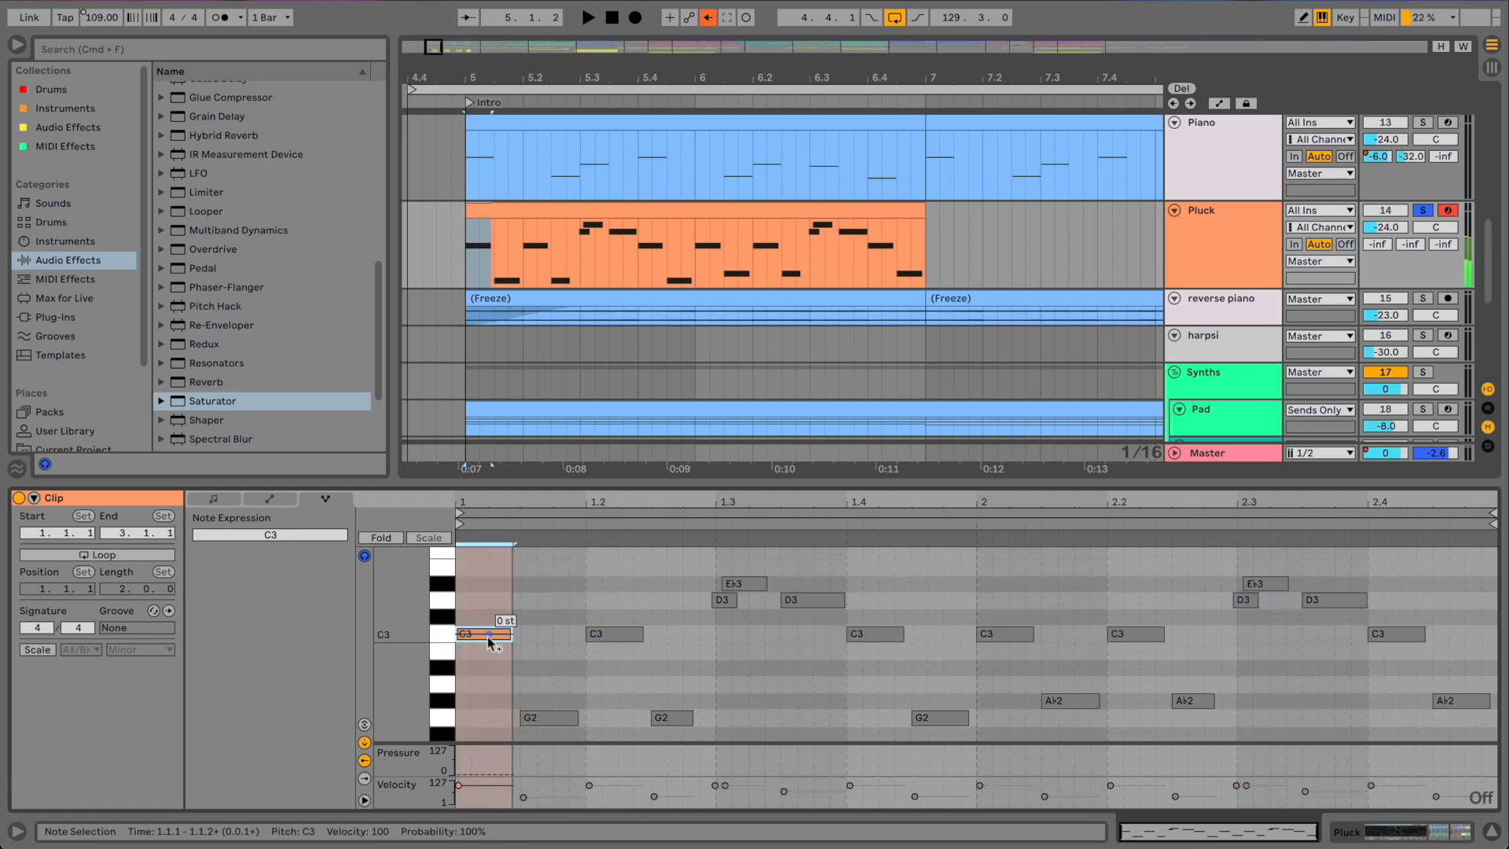
pyautogui.click(482, 635)
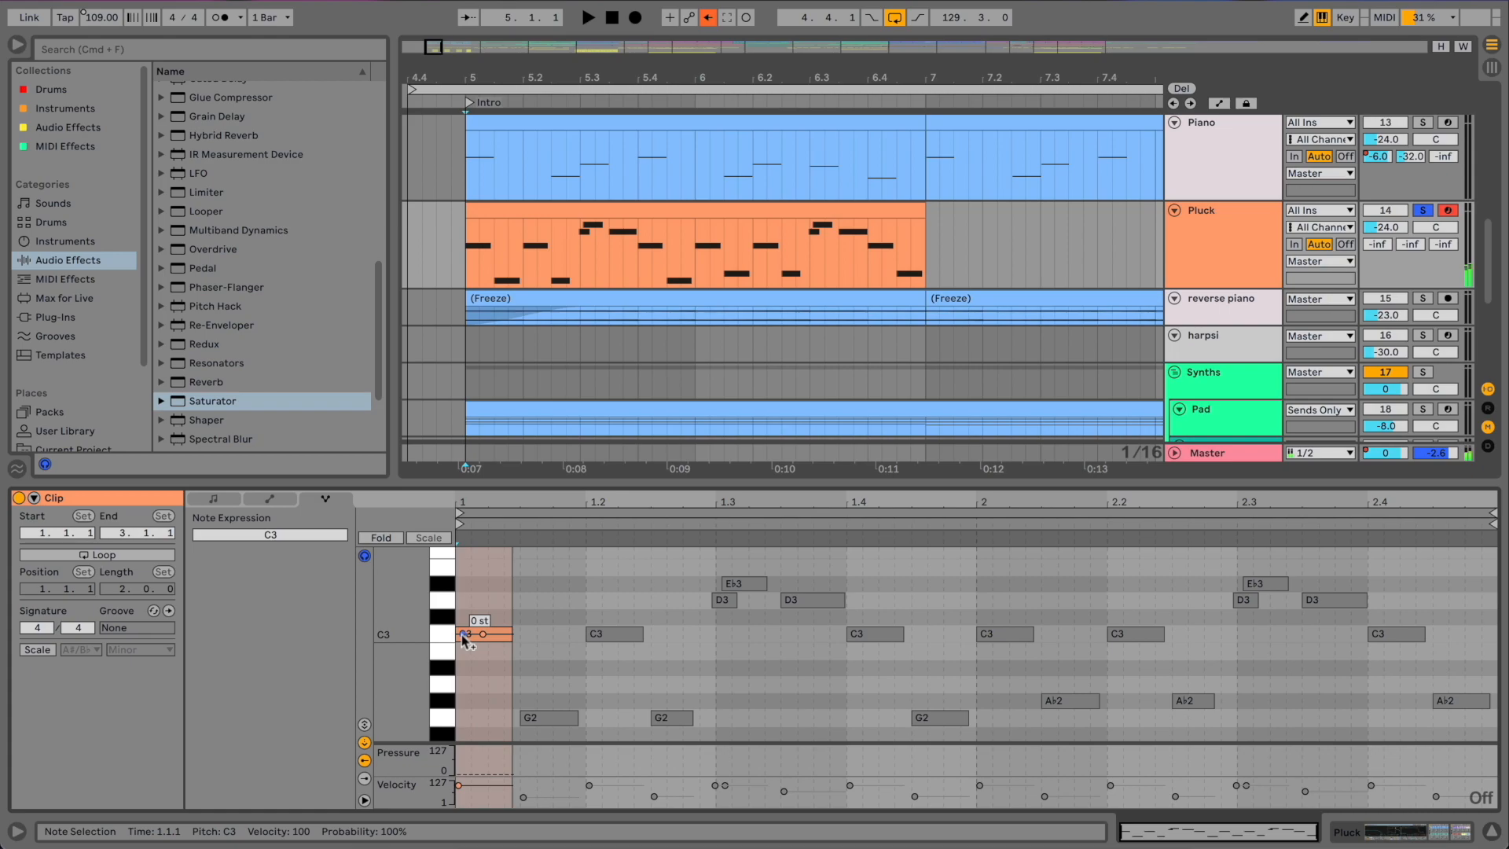
# - Draw freehand wavering pitch bends on the C3, E♭3 and D3 notes in the Pluck clip's first bar, and play them
pyautogui.scroll(5, 503, 621)
pyautogui.press('b')
pyautogui.click(877, 611)
pyautogui.moveTo(838, 613); pyautogui.dragTo(985, 608)
pyautogui.hscroll(10, 878, 635)
pyautogui.click(662, 597)
pyautogui.moveTo(663, 596); pyautogui.dragTo(814, 592)
pyautogui.hscroll(-5, 751, 603)
pyautogui.scroll(3, 751, 603)
pyautogui.click(744, 667)
pyautogui.moveTo(739, 665); pyautogui.dragTo(913, 695)
pyautogui.click(623, 632)
pyautogui.moveTo(581, 626); pyautogui.dragTo(699, 638)
pyautogui.press('space')
pyautogui.hscroll(-5, 757, 606)
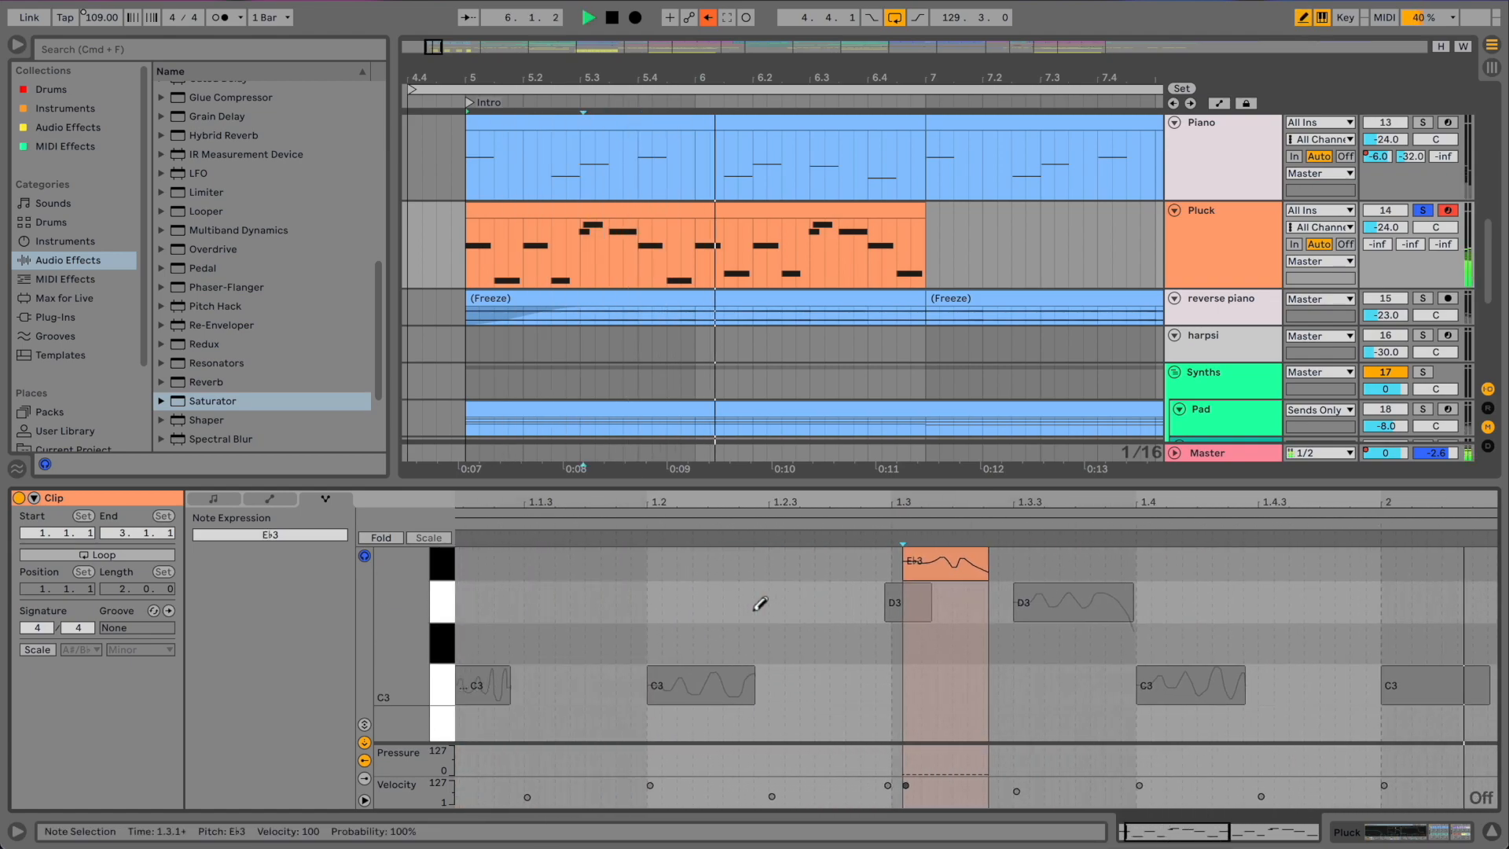
# - Redraw the first C3 note's pitch curve so it starts below the note and rises into it, and replay the clip
pyautogui.press('space')
pyautogui.scroll(5, 518, 672)
pyautogui.click(511, 678)
pyautogui.moveTo(459, 722); pyautogui.dragTo(550, 685)
pyautogui.moveTo(550, 685); pyautogui.dragTo(670, 688)
pyautogui.press('space')
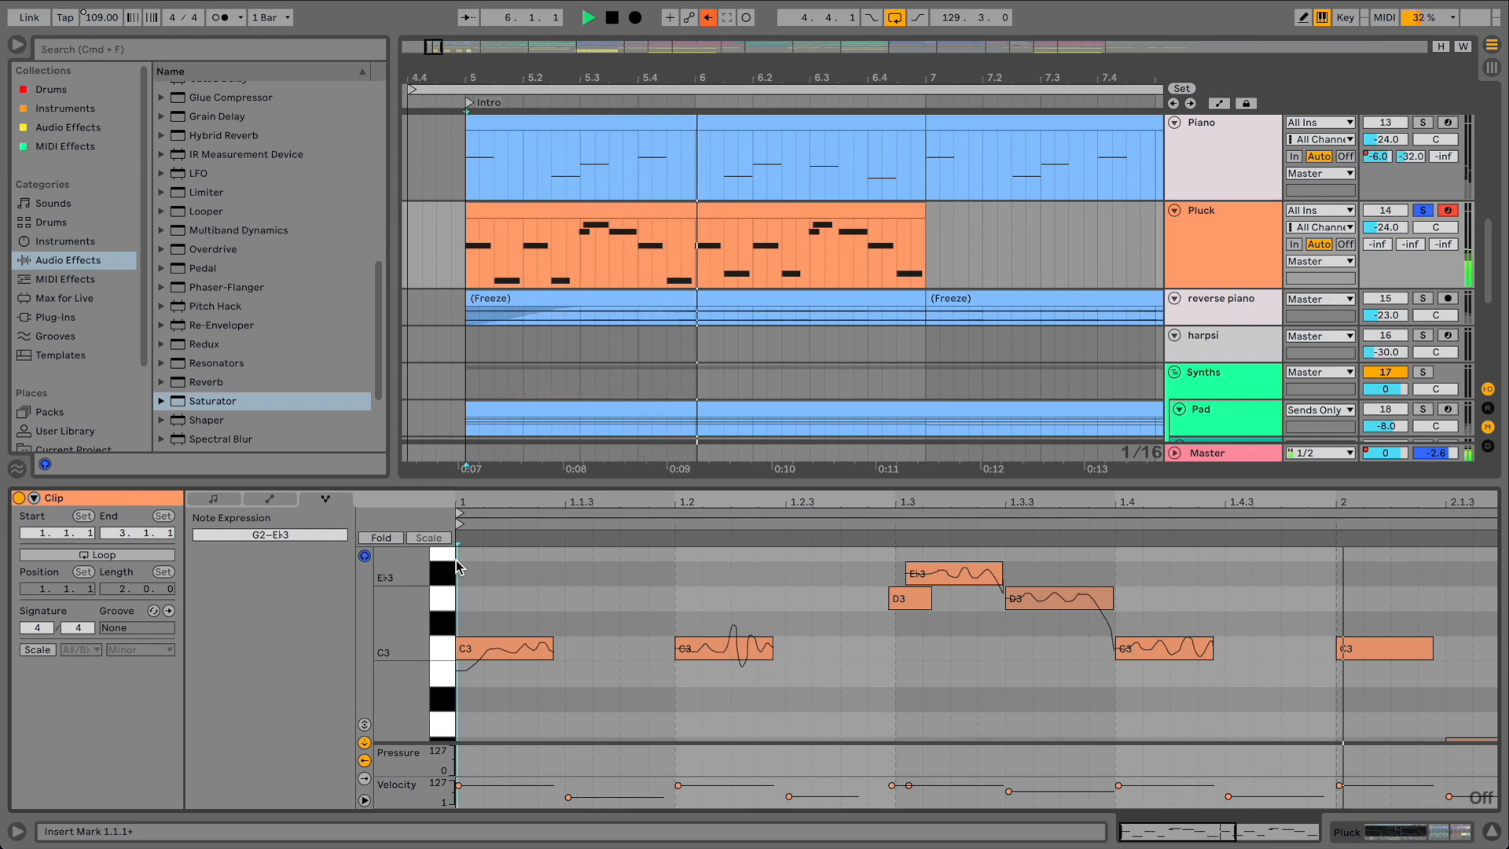
pyautogui.press('space')
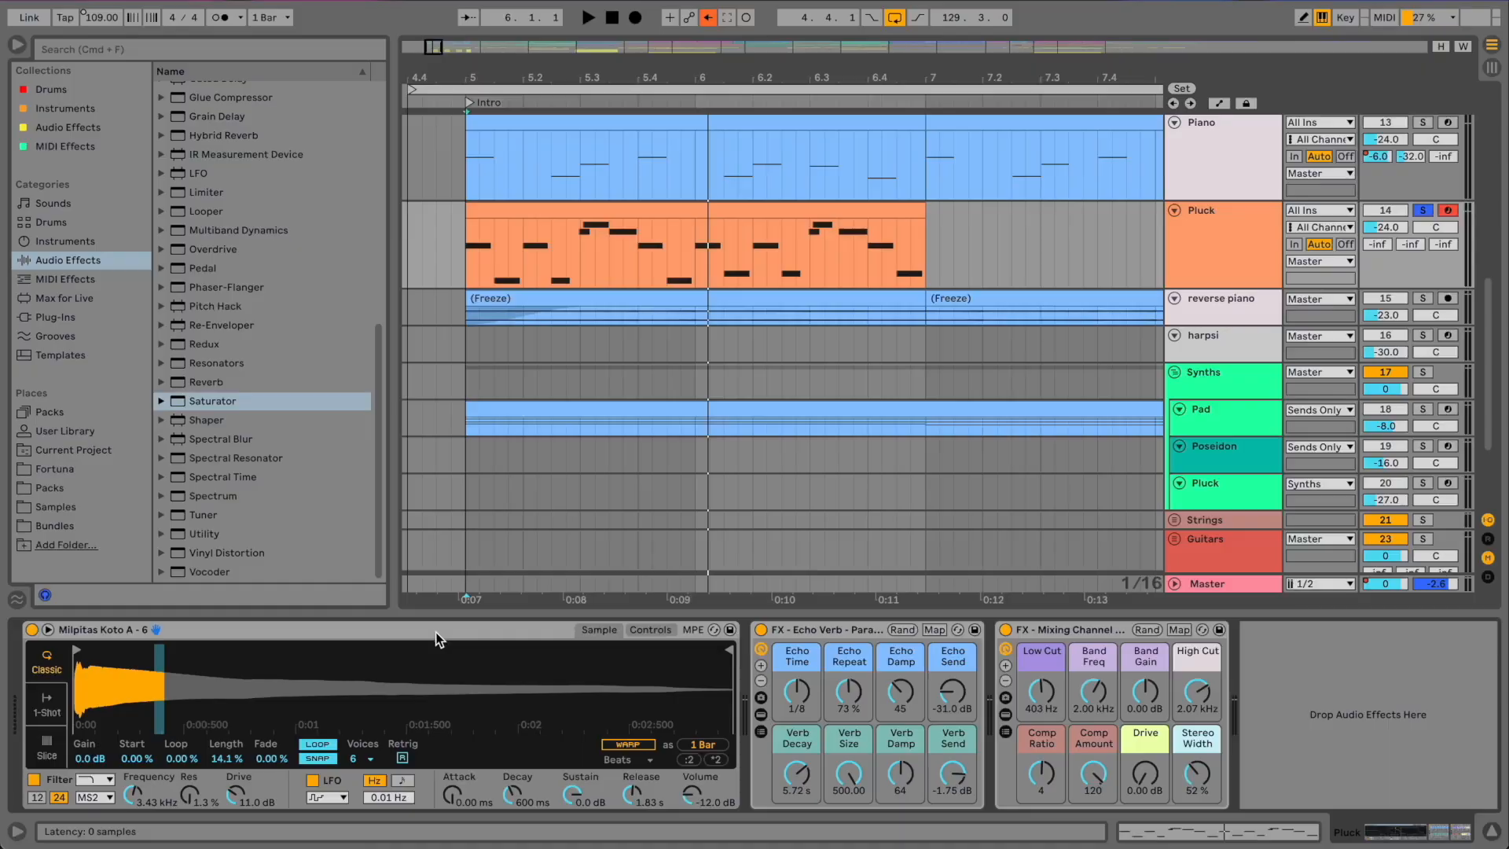
# - Convert the koto Simpler to Sampler, and assign its MPE Slide and Press sources, with Press controlling Volume (S)
pyautogui.rightClick(441, 630)
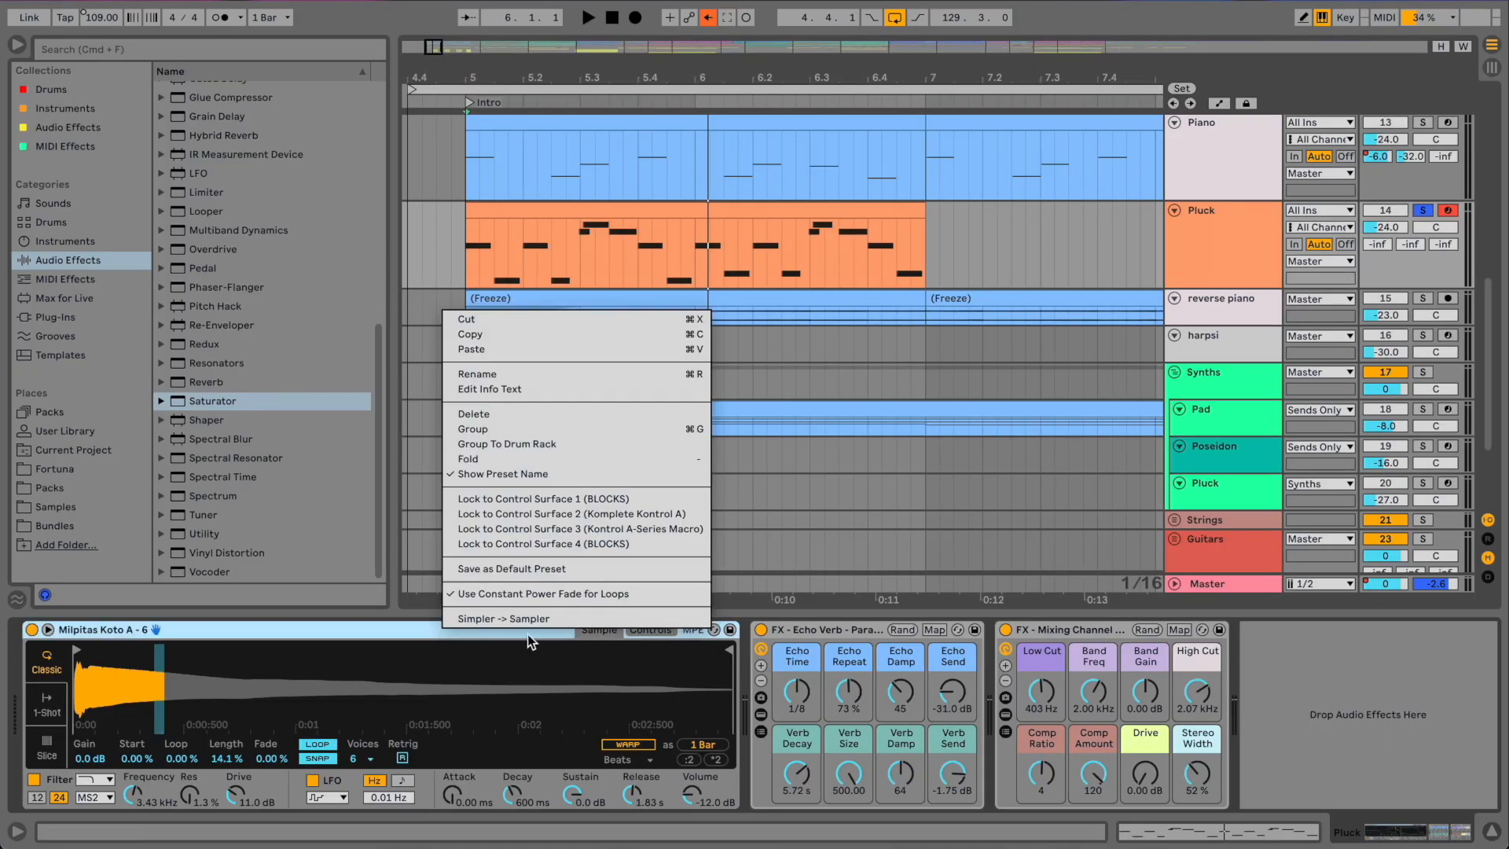
pyautogui.click(513, 618)
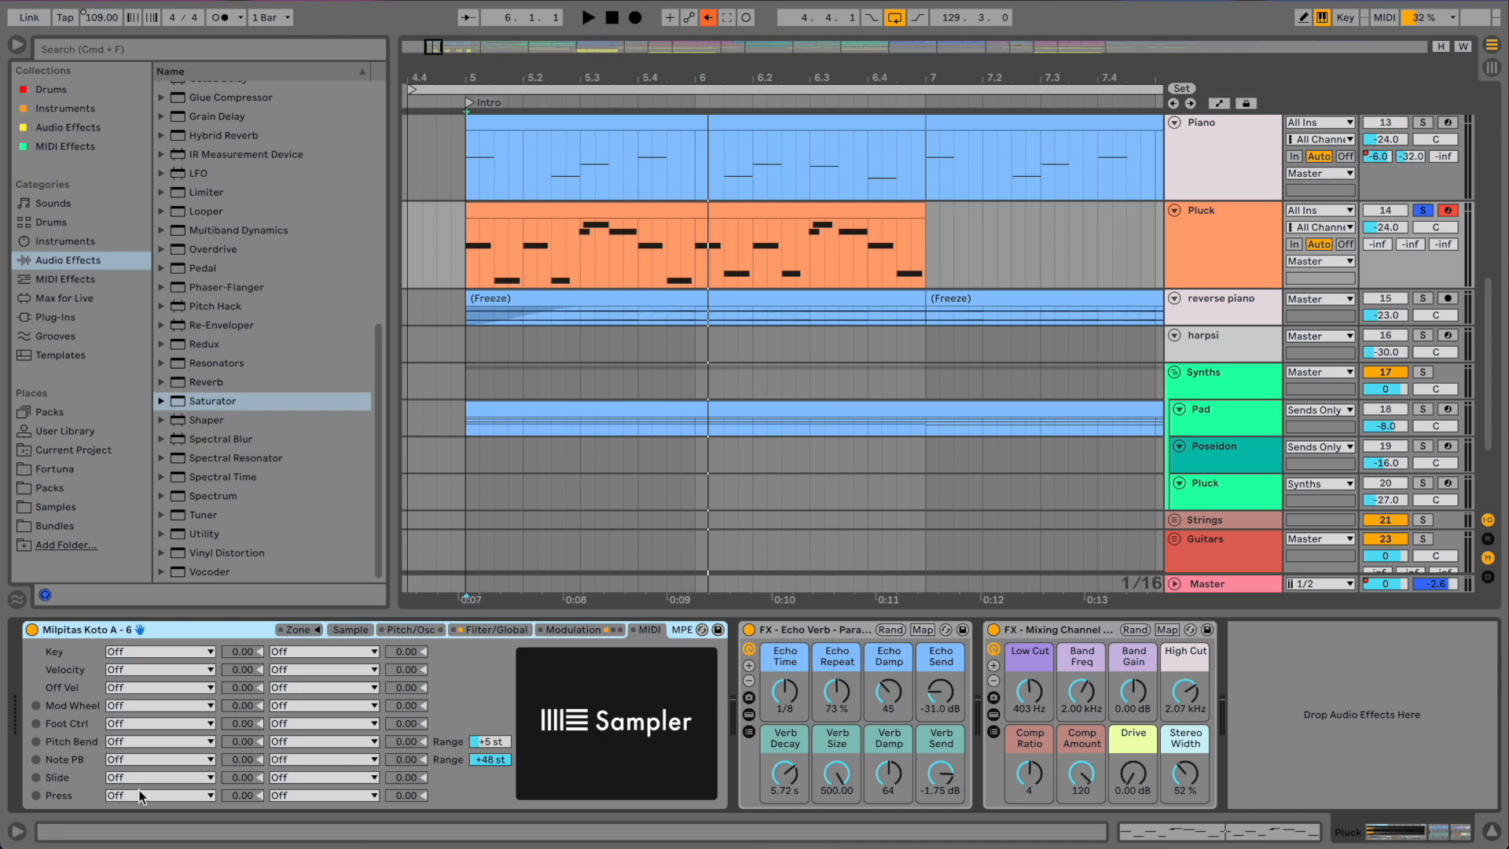
pyautogui.click(140, 778)
pyautogui.click(169, 493)
pyautogui.click(130, 795)
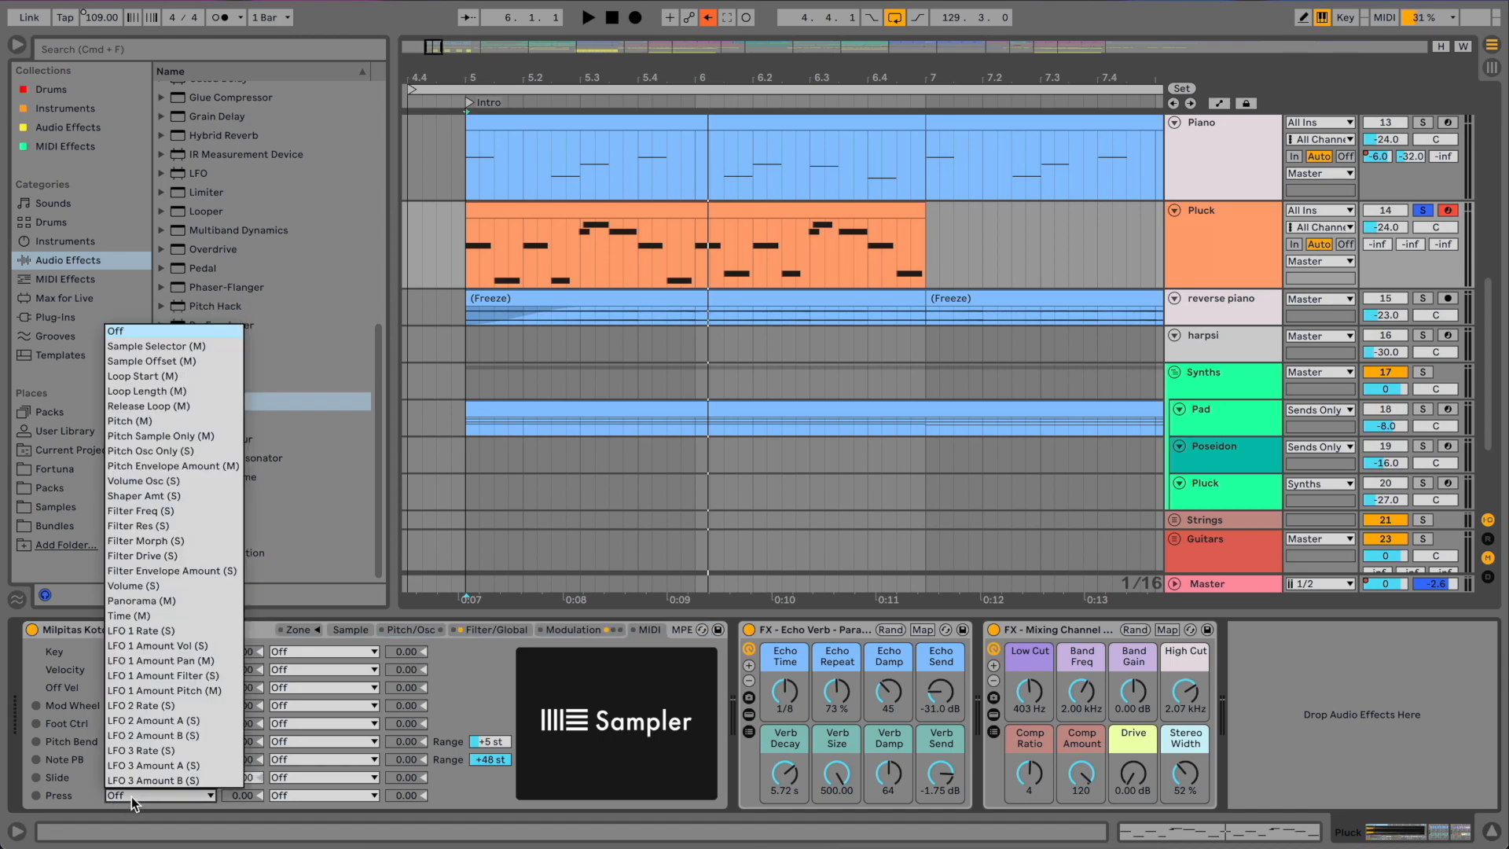
pyautogui.click(152, 587)
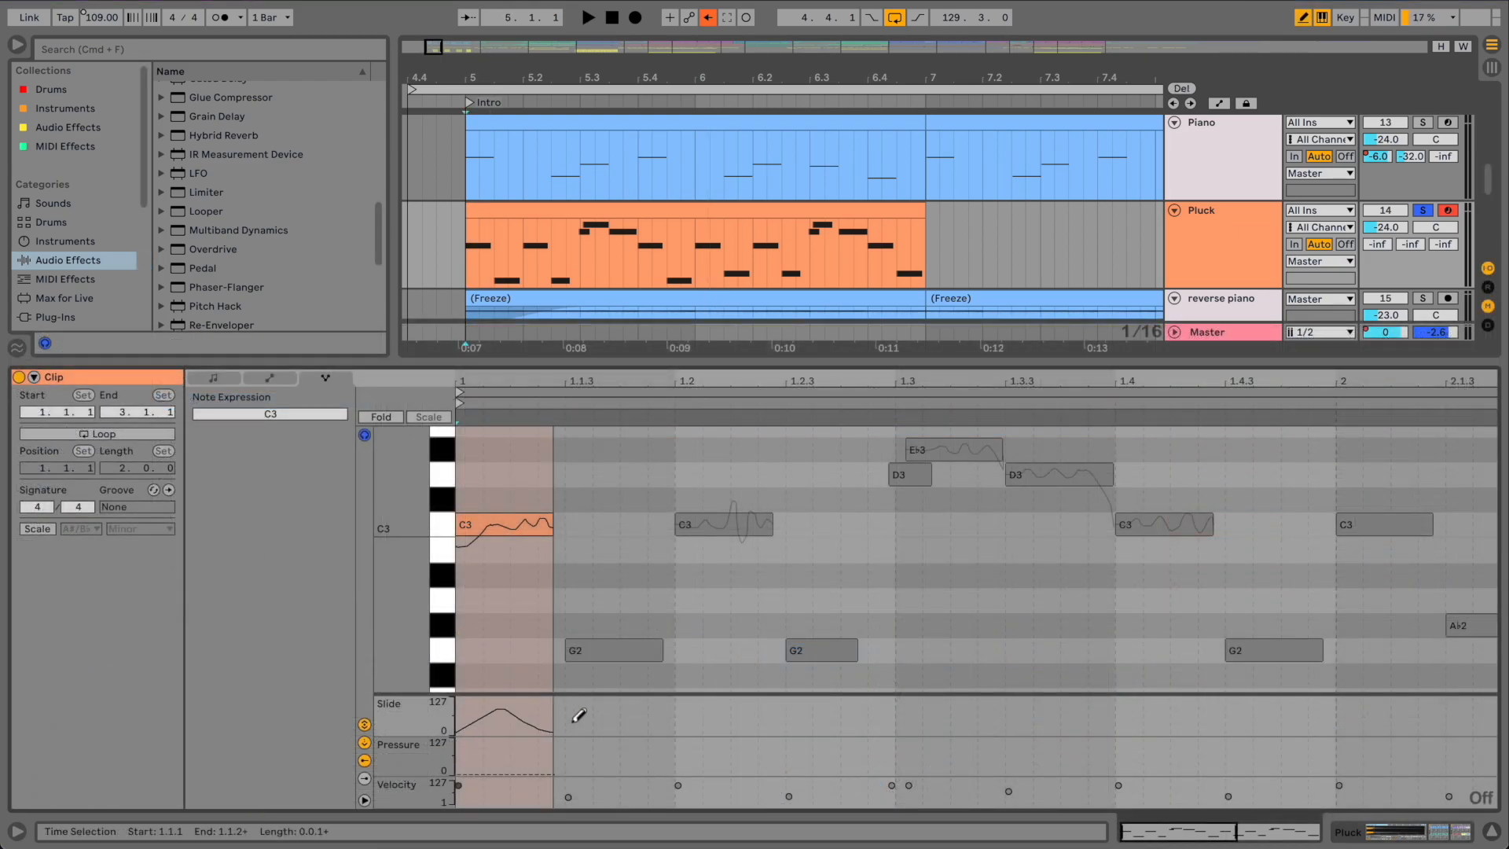
# - Draw a freehand Slide curve that rises and falls for the C3 note at beat 1.2
pyautogui.click(711, 524)
pyautogui.moveTo(677, 731); pyautogui.dragTo(741, 708)
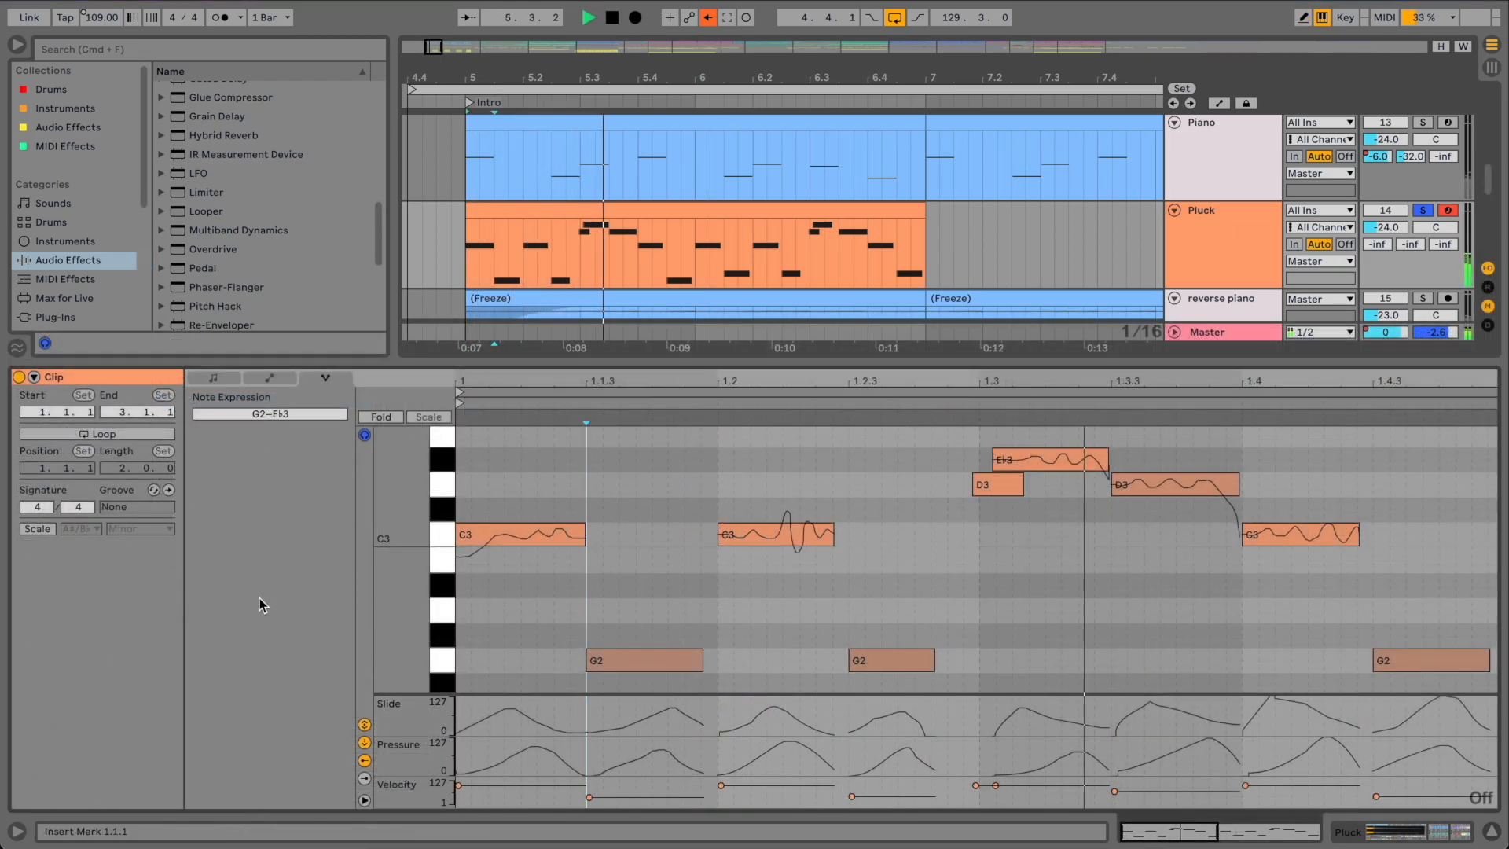